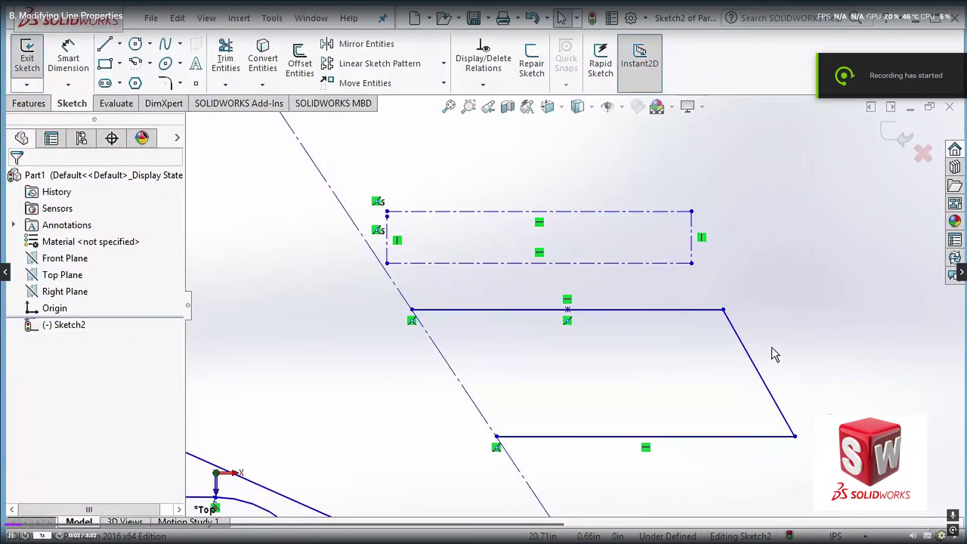
Set the angle of the slanted line at the right end of the four-sided outline to 135°
click(759, 374)
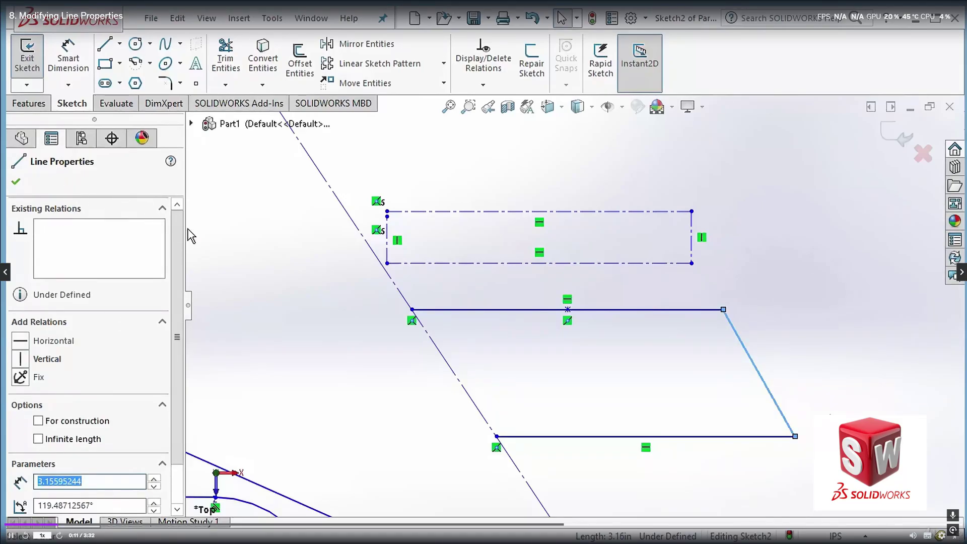
scroll(182, 233, down, 2)
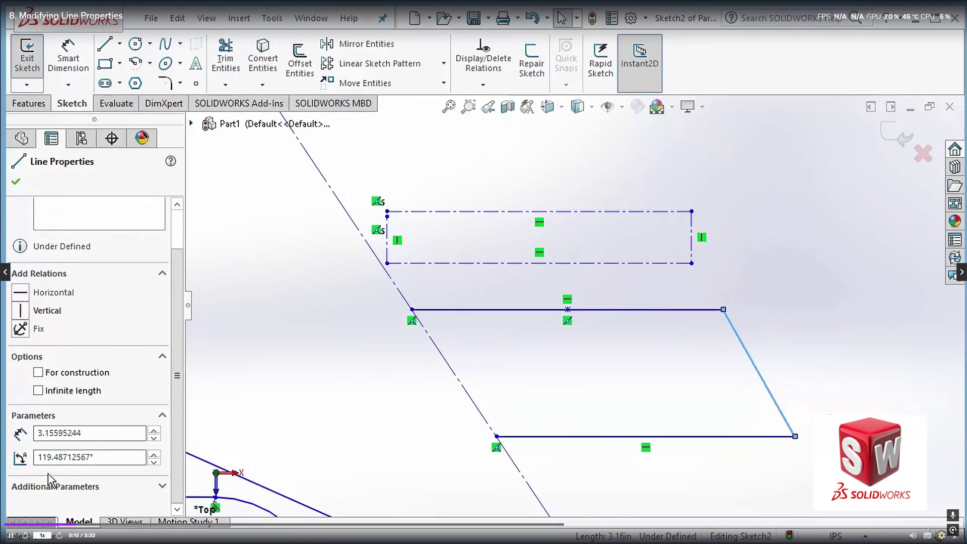
click(110, 457)
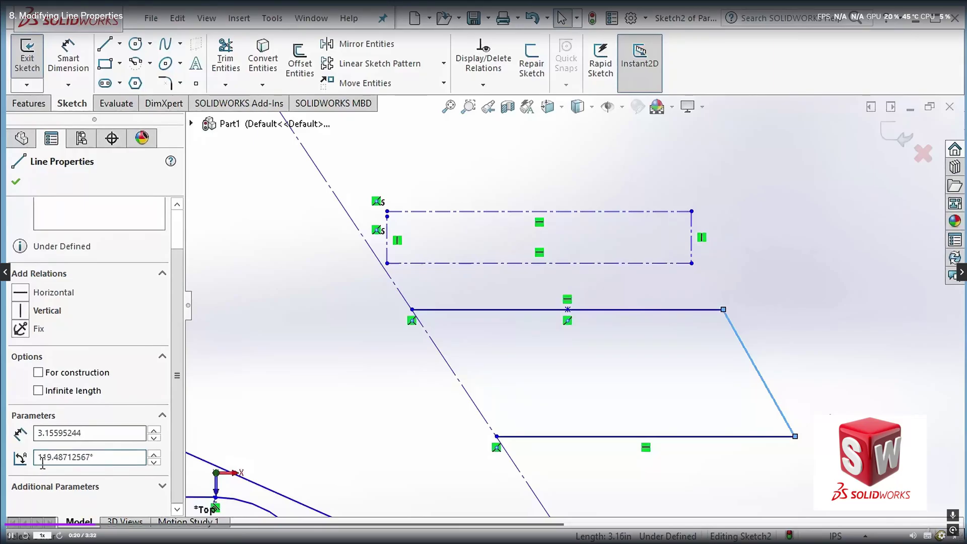
drag(102, 458, 35, 458)
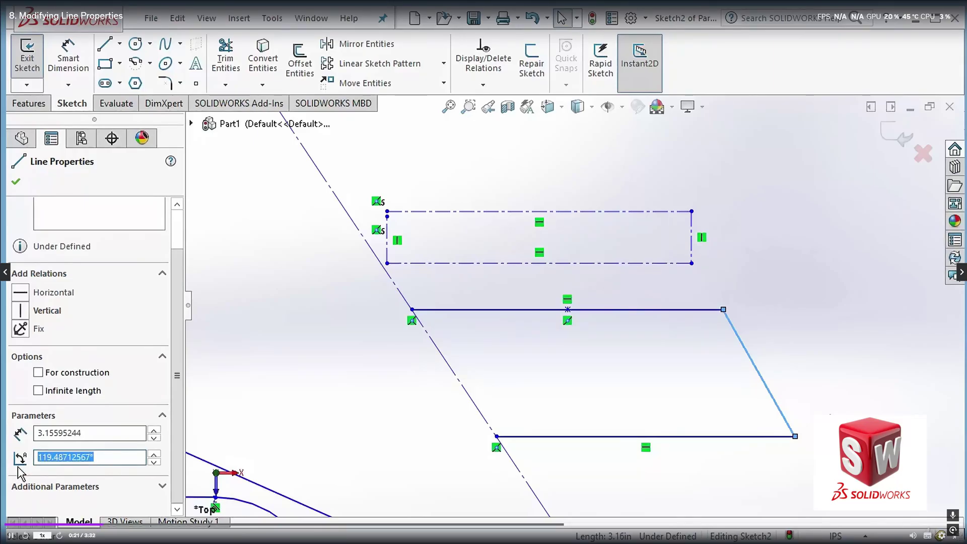
text(135)
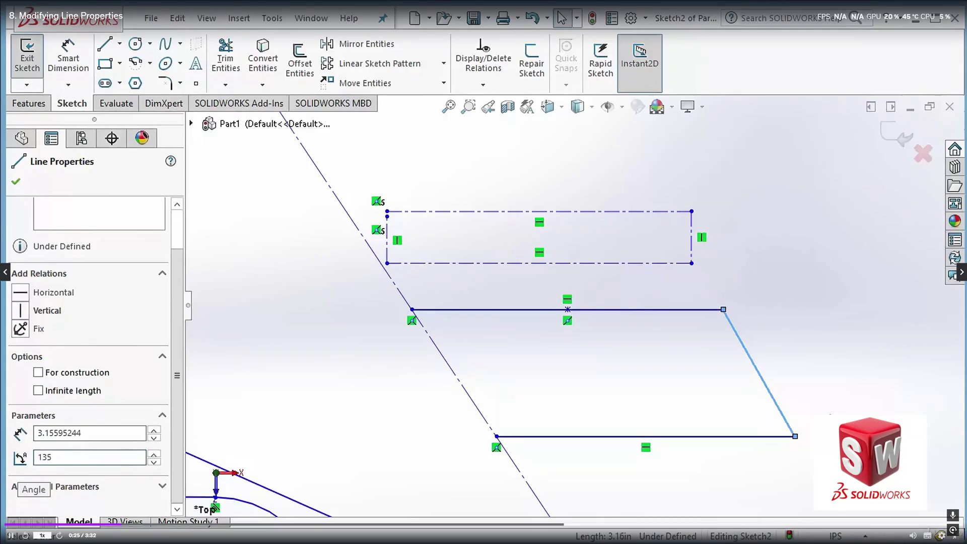
key(Return)
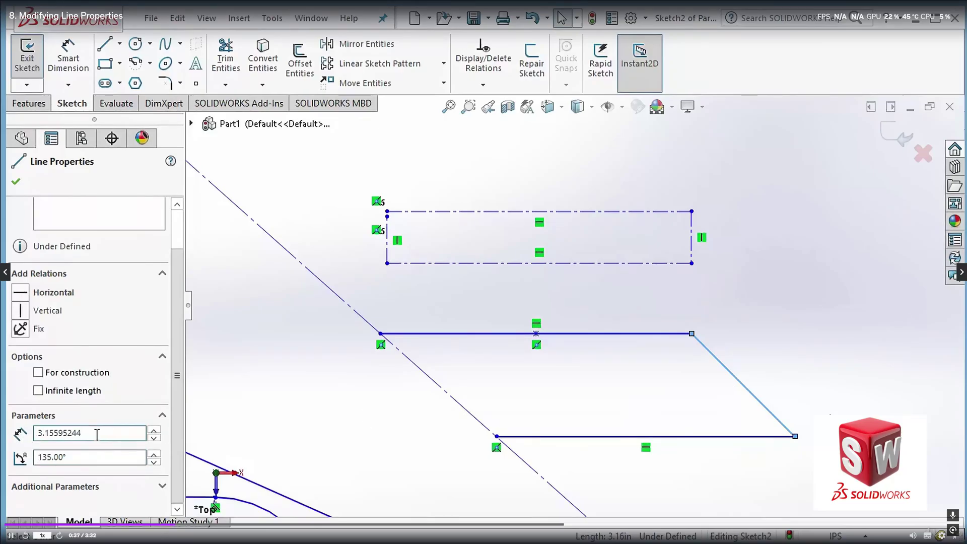
Set the slanted line's length to 4 inches and accept its properties
drag(96, 434, 3, 429)
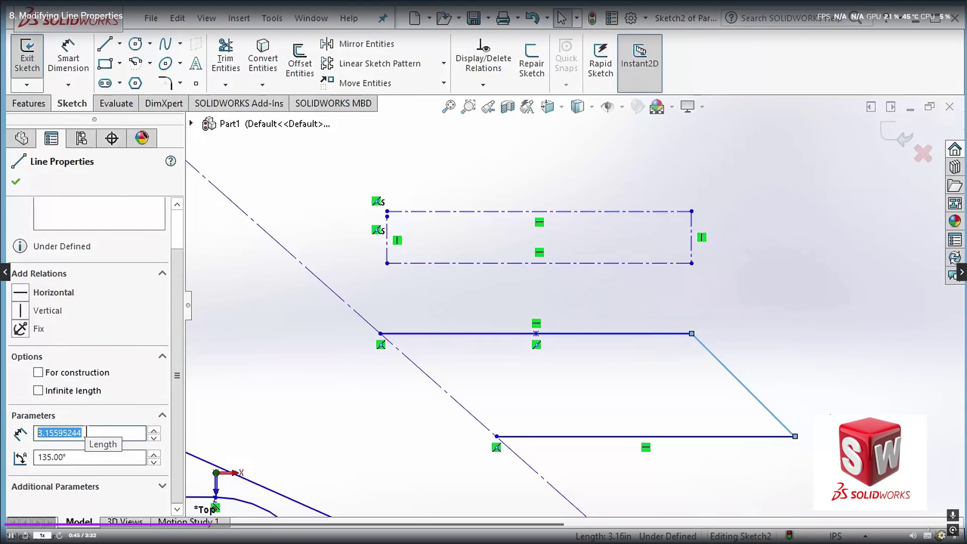
text(4)
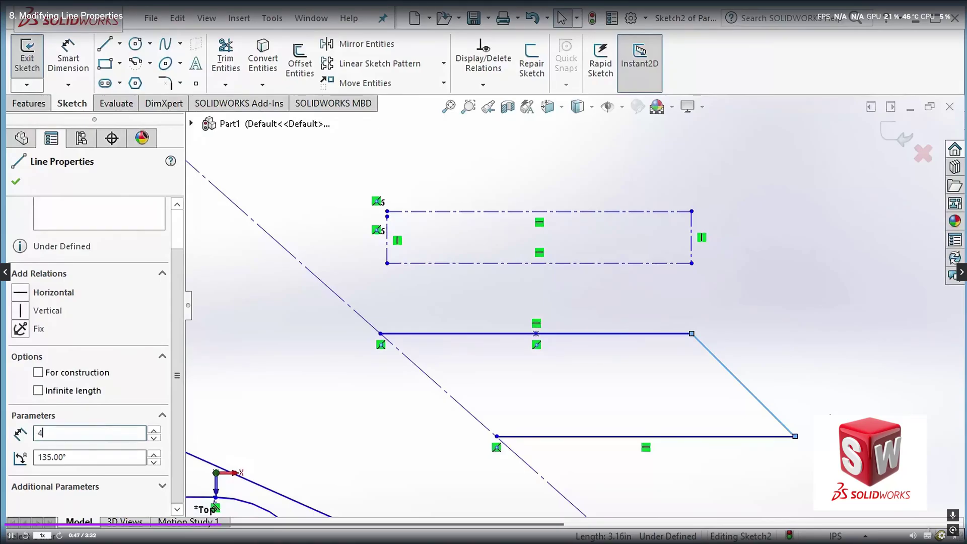
key(Return)
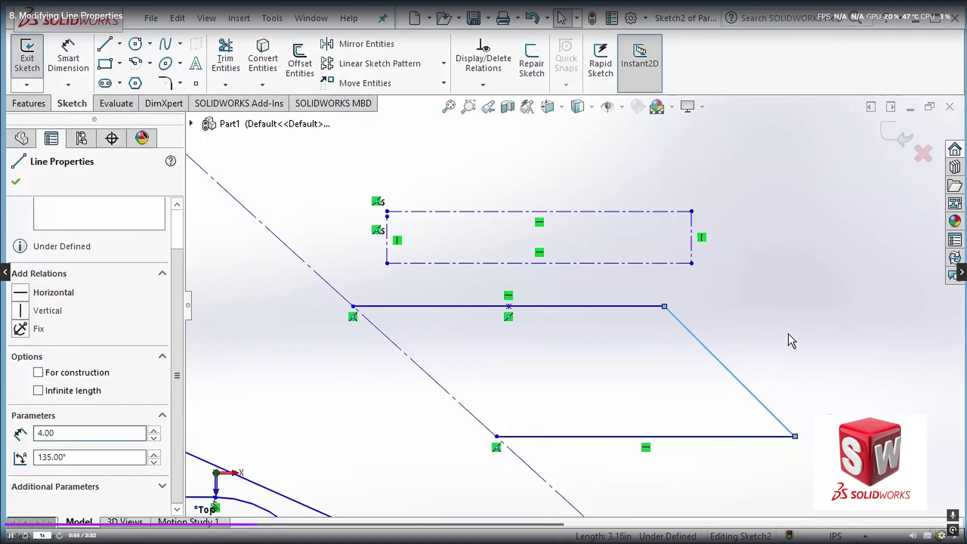
click(16, 181)
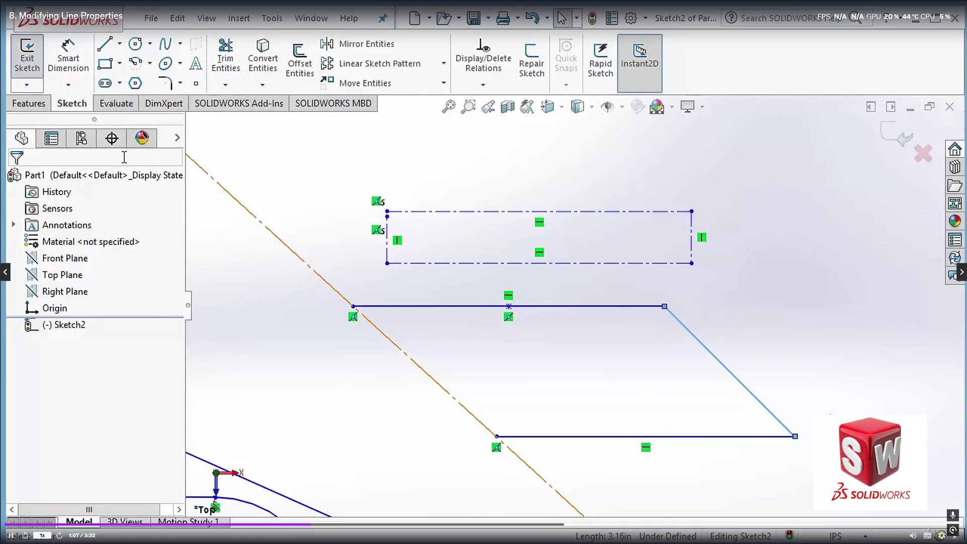
Reselect the slanted line, show its additional parameters and set its start point coordinates to X 20 and Y 0
click(51, 141)
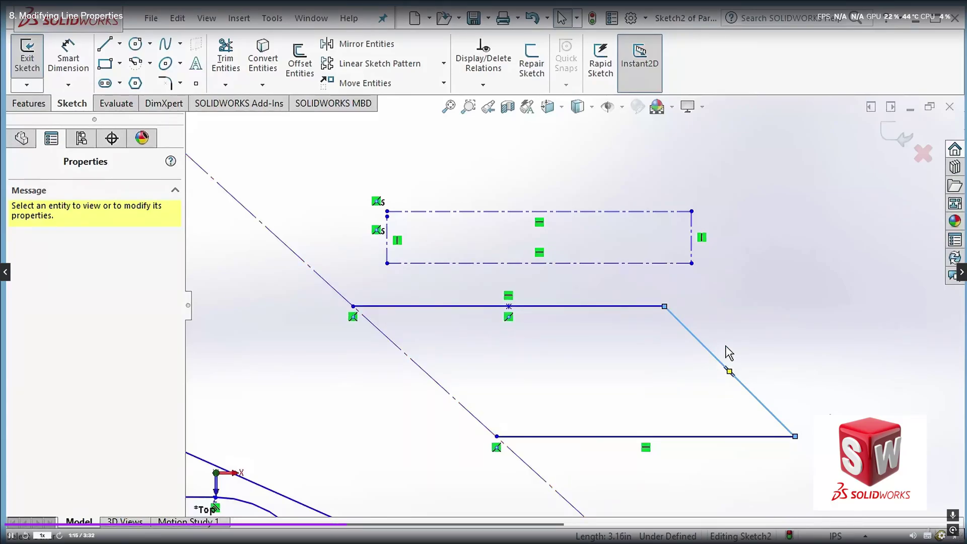
drag(759, 330, 687, 382)
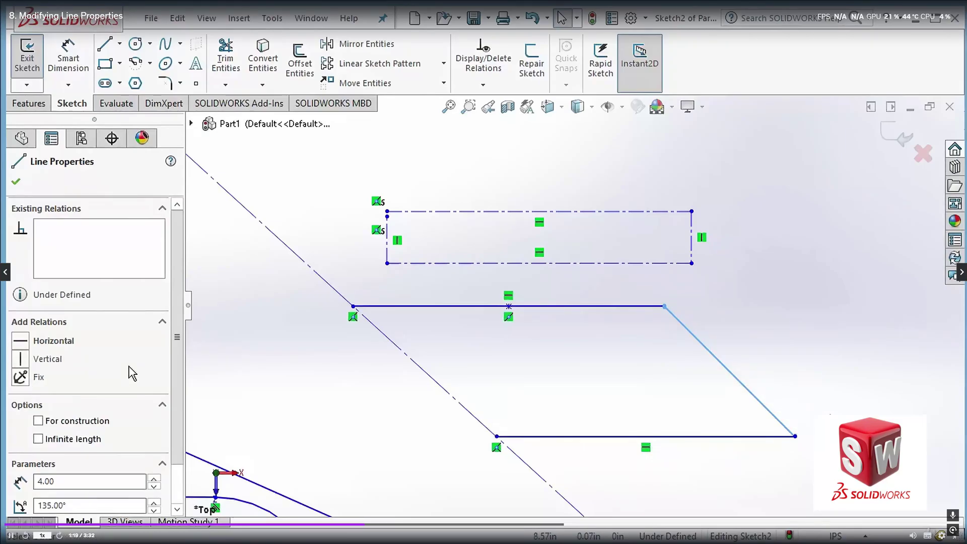
scroll(179, 382, down, 2)
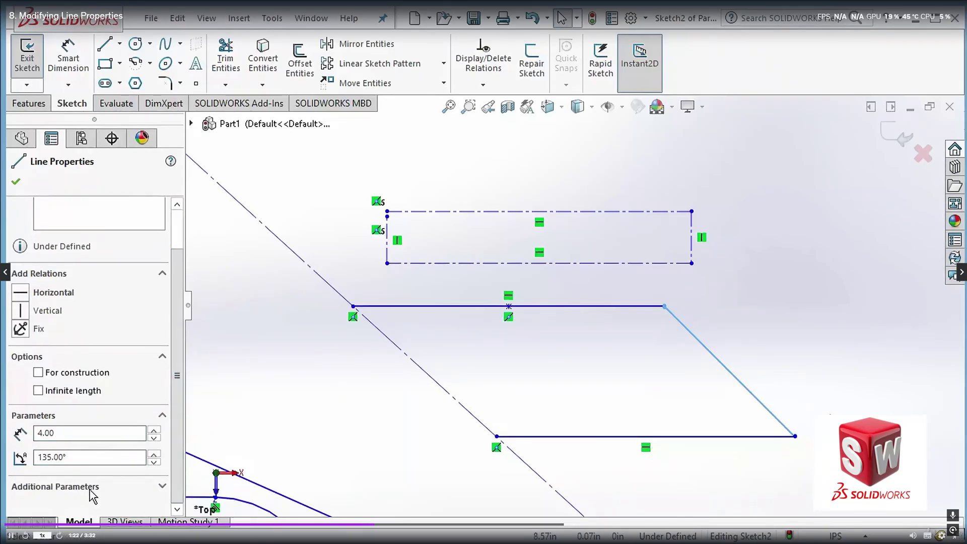
click(161, 489)
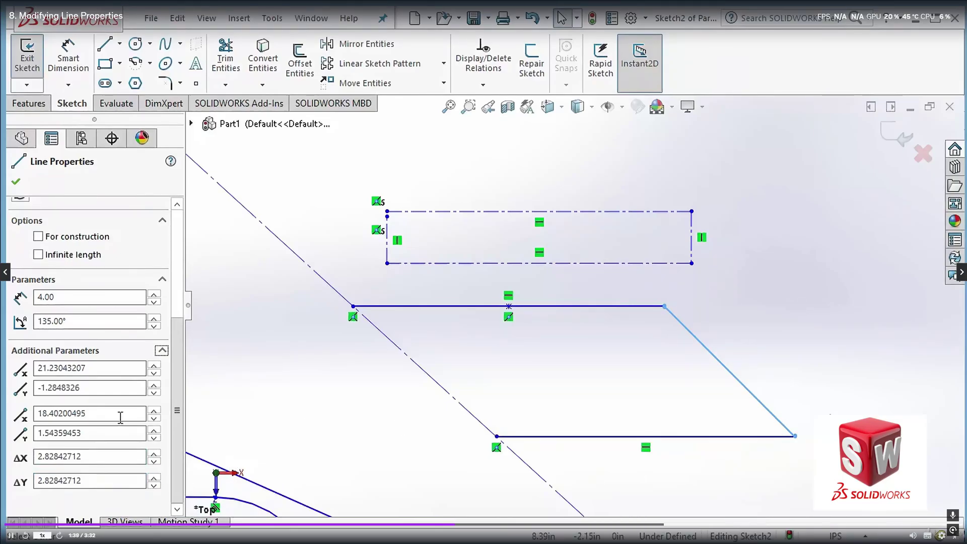
drag(96, 368, 2, 371)
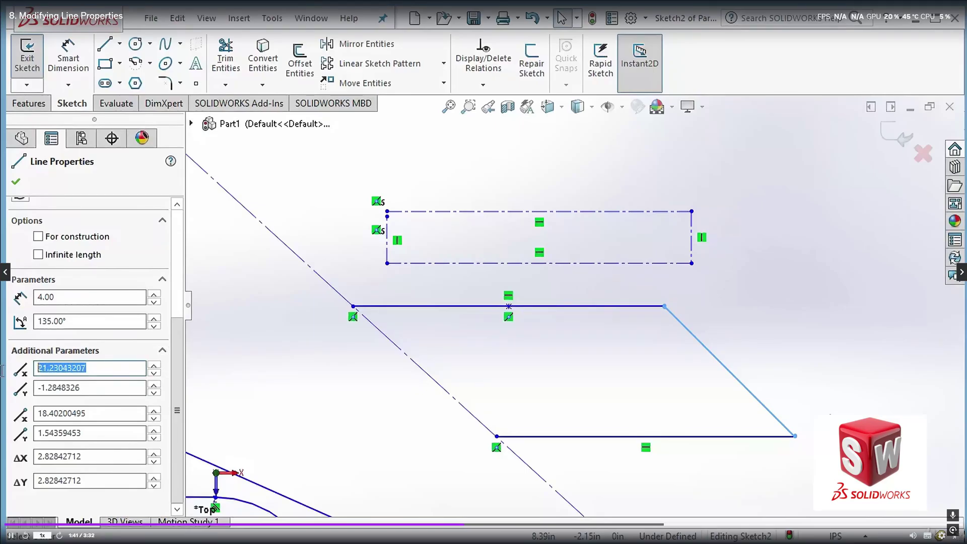
text(20)
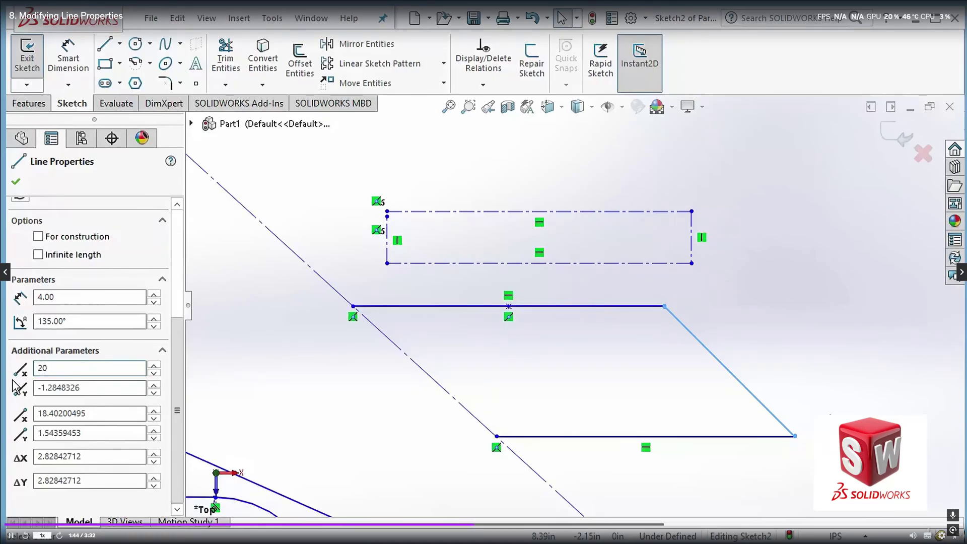
key(Tab)
text(0)
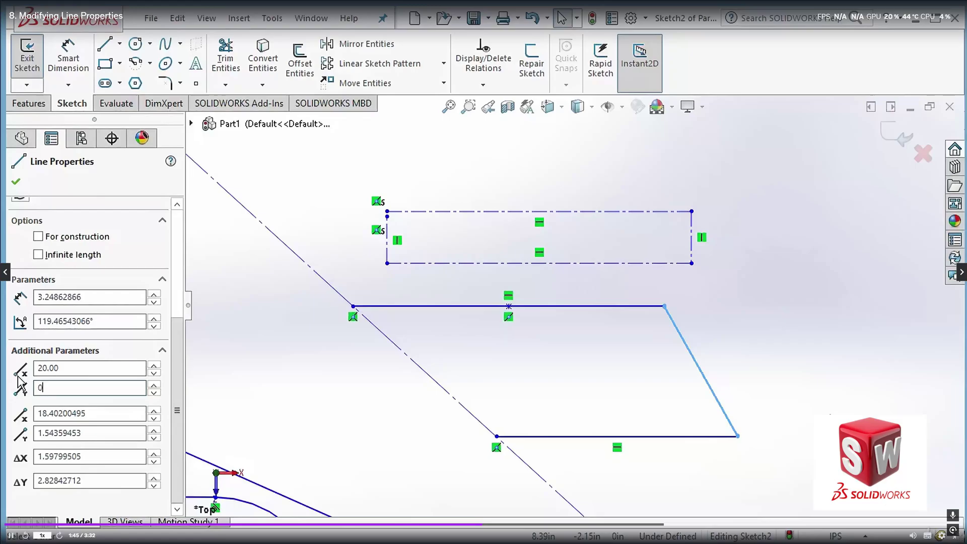
key(Tab)
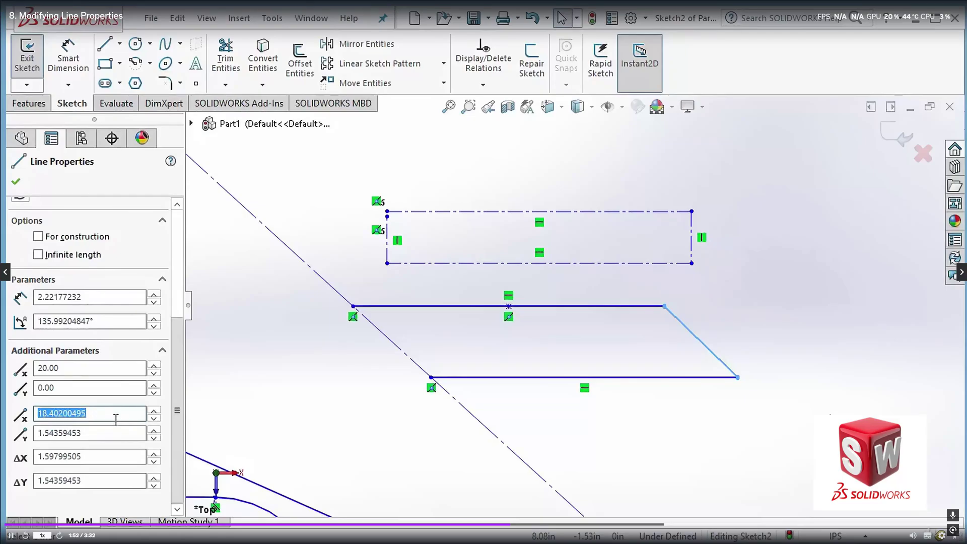
Set the slanted line's end point coordinates to X 18 and Y 2
text(18)
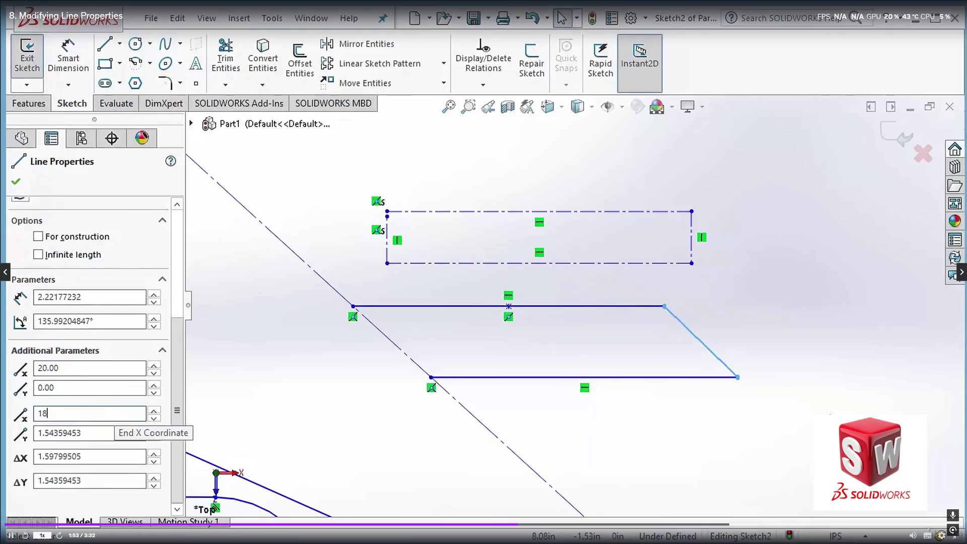
key(Tab)
text(2)
key(Tab)
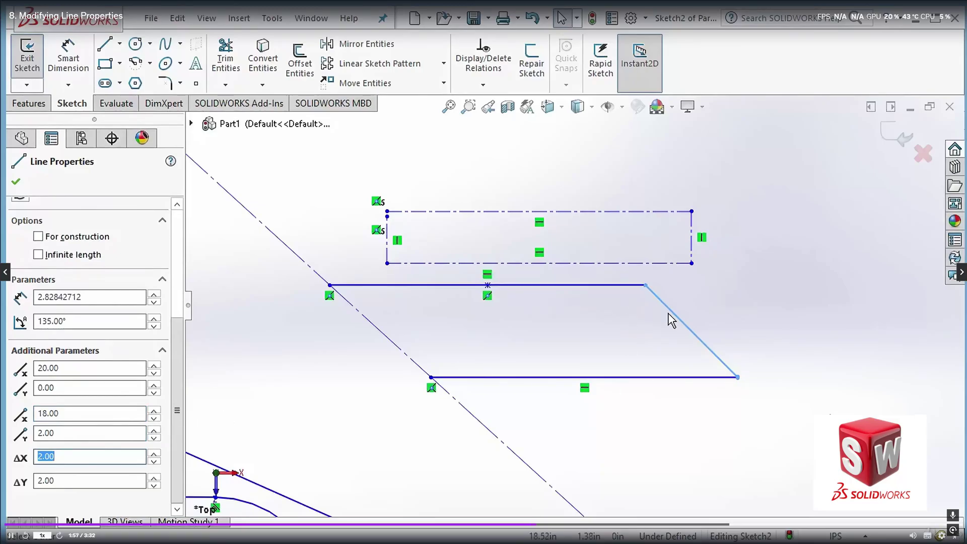
Change the slanted line's end Y coordinate to 3
click(66, 459)
drag(88, 459, 3, 493)
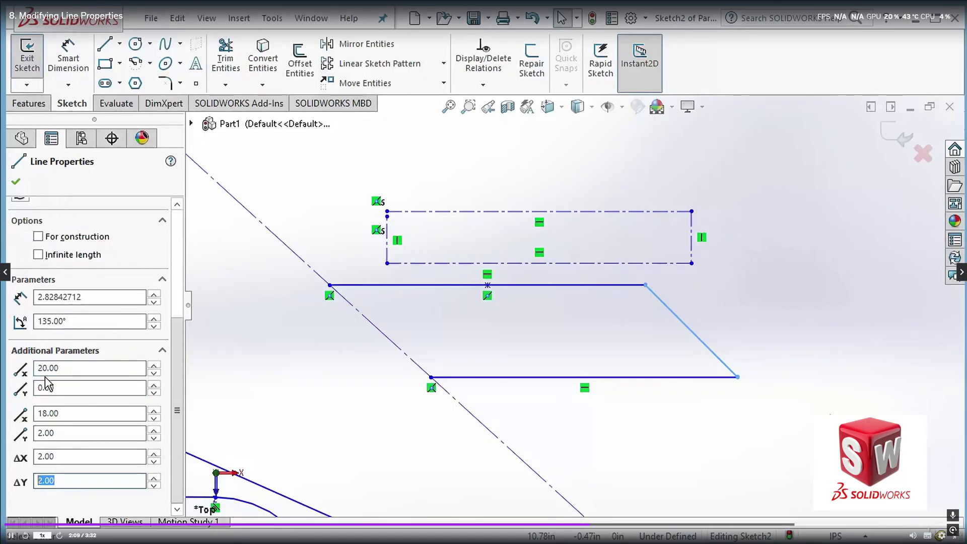
click(62, 434)
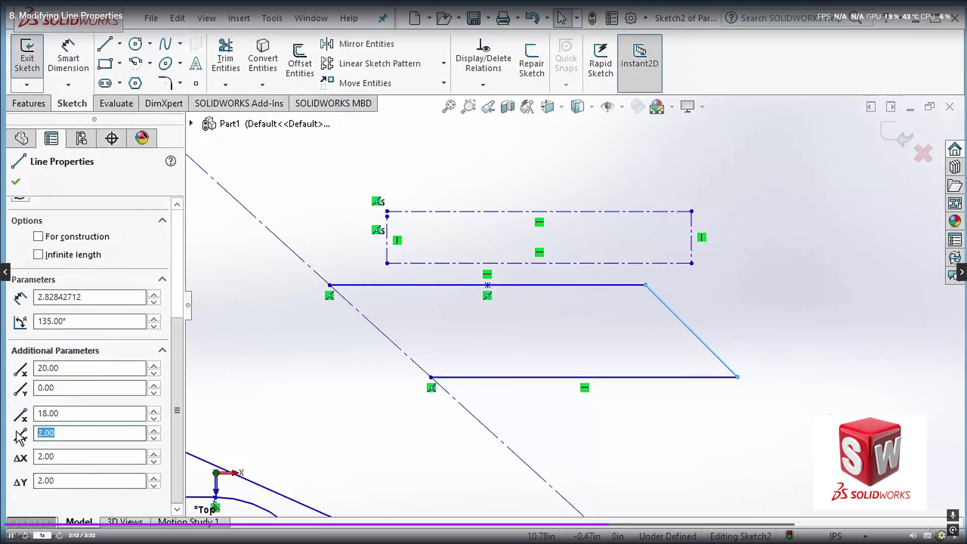
text(3)
key(Return)
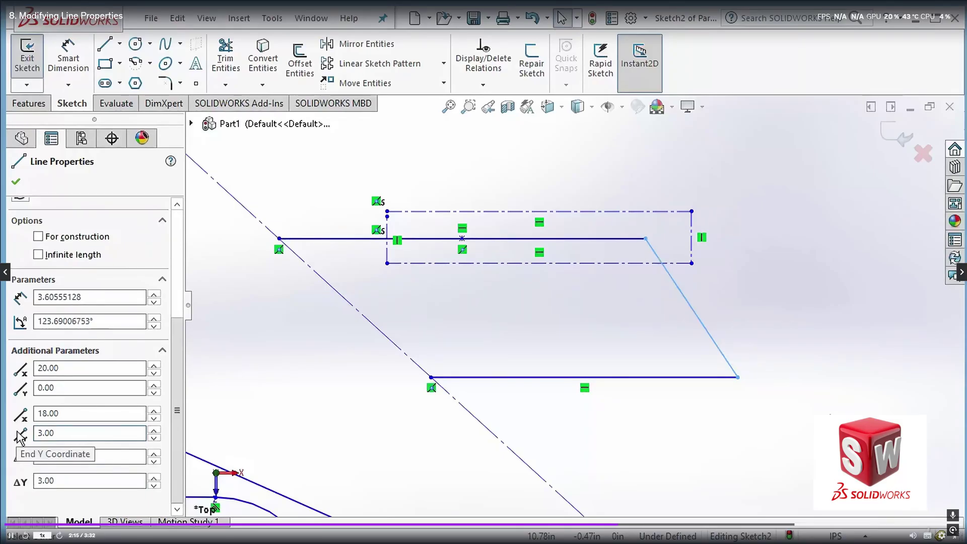
Check the line's Delta Y value and the available document unit systems, and clear the selection
click(68, 480)
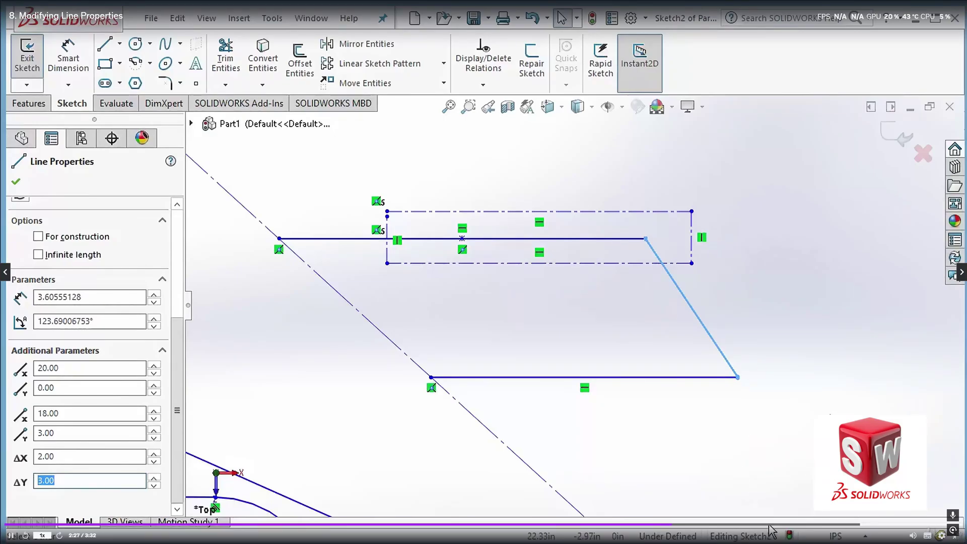
click(865, 538)
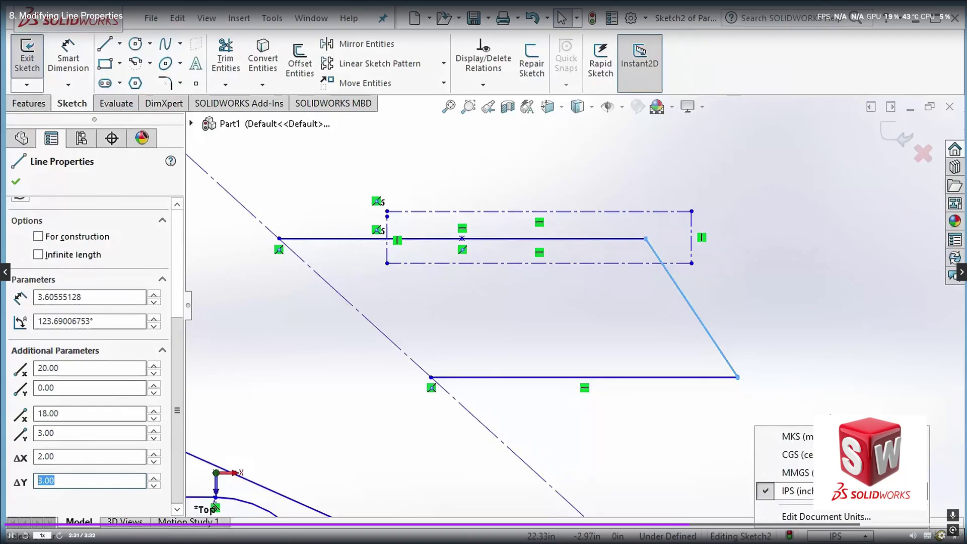
click(704, 495)
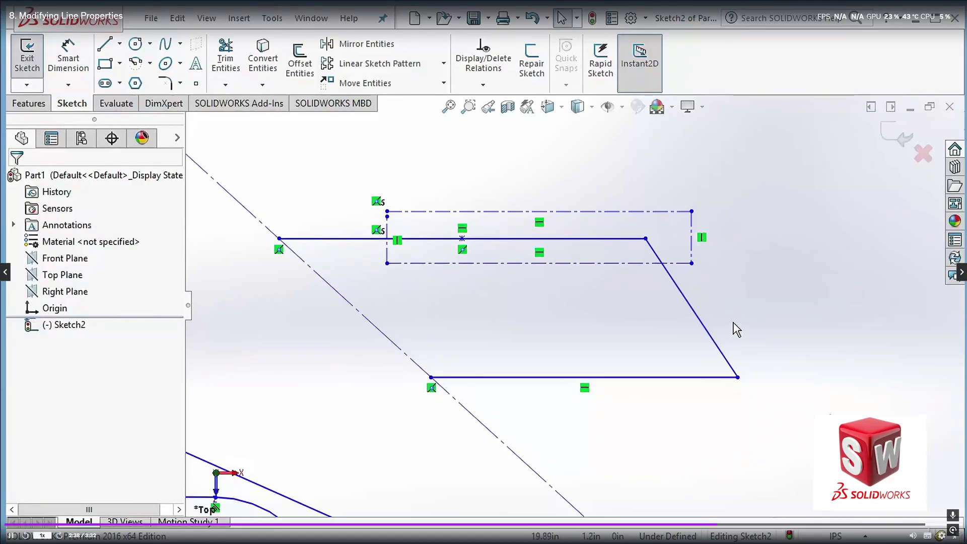
Select the slanted line and the adjoining lower horizontal line together and review their shared relations and options
drag(766, 334, 668, 459)
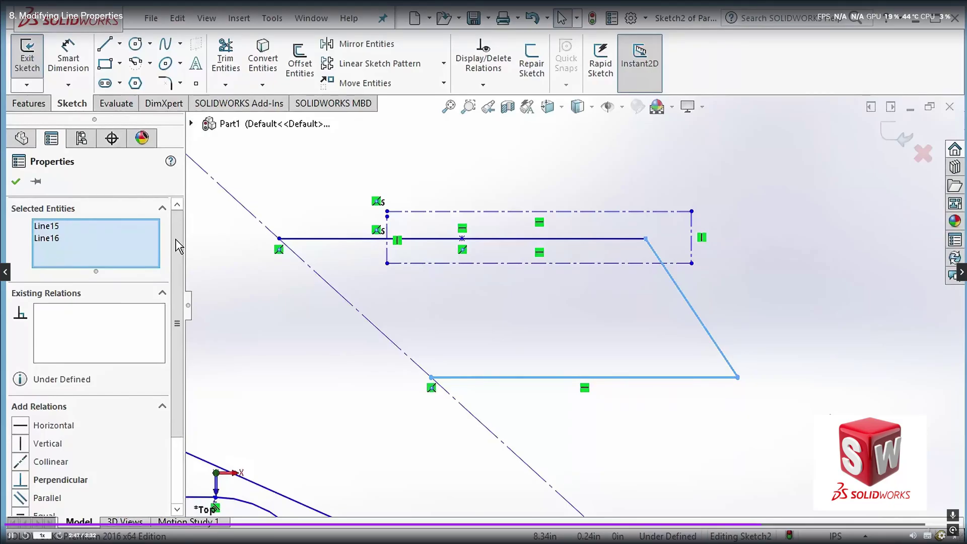
scroll(182, 271, down, 3)
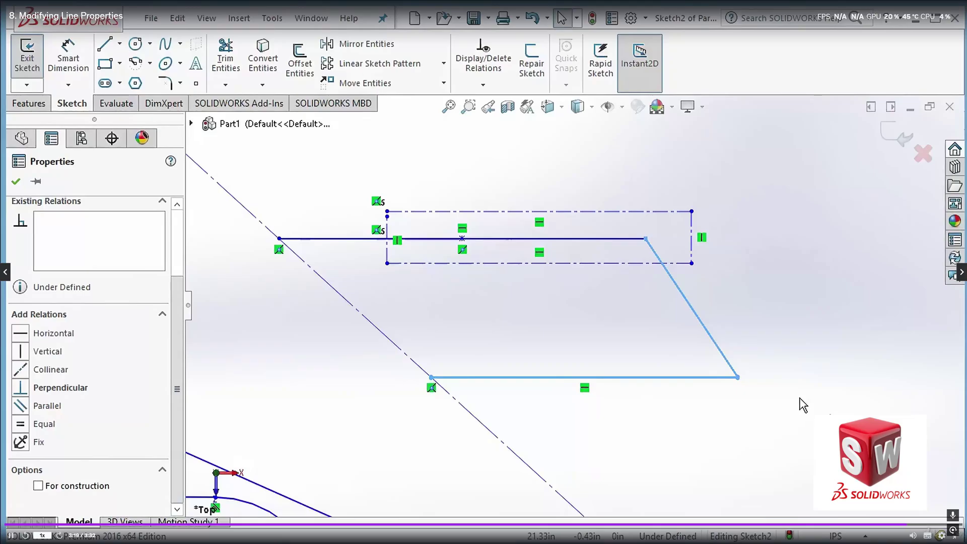
click(770, 437)
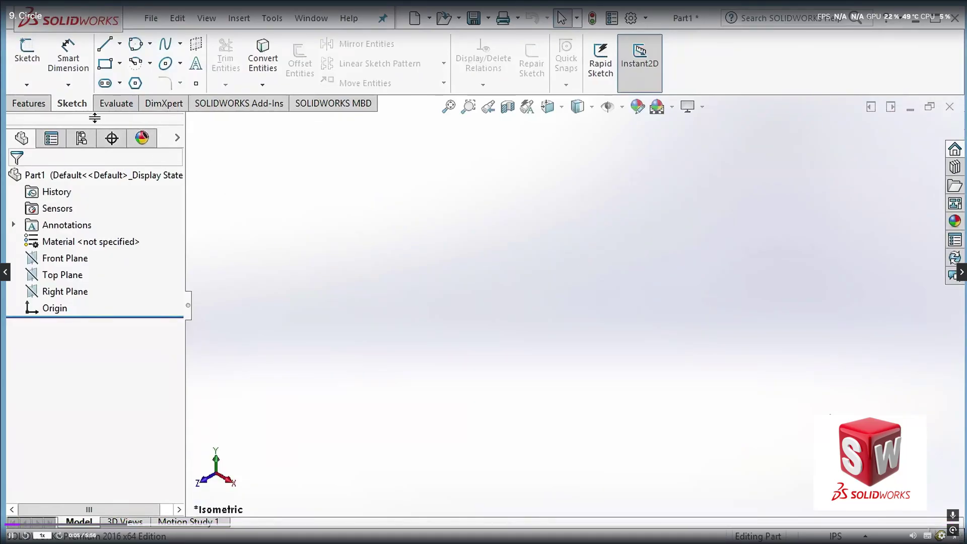
Start a center-based Circle in a new sketch on the Top Plane, seen in the Top view
click(150, 45)
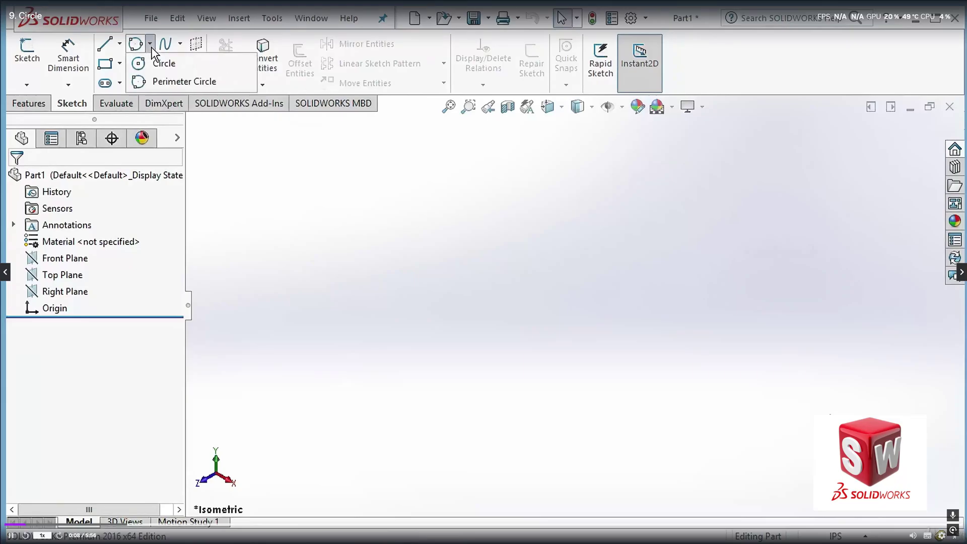
click(225, 66)
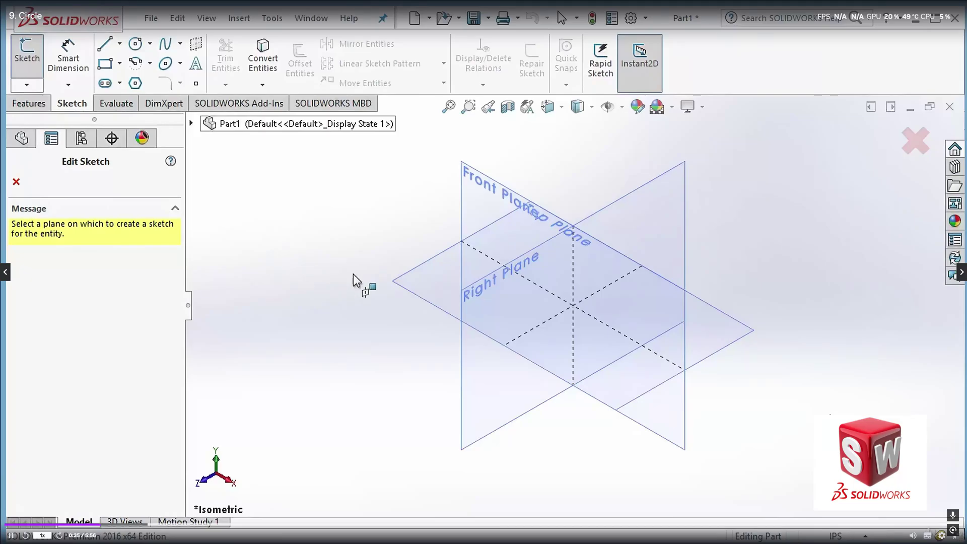
click(400, 282)
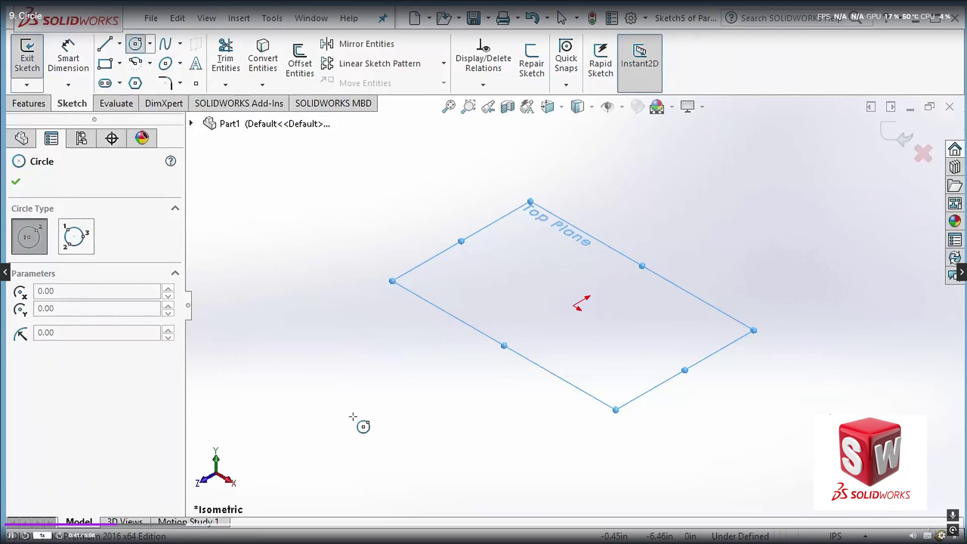
key(ctrl+5)
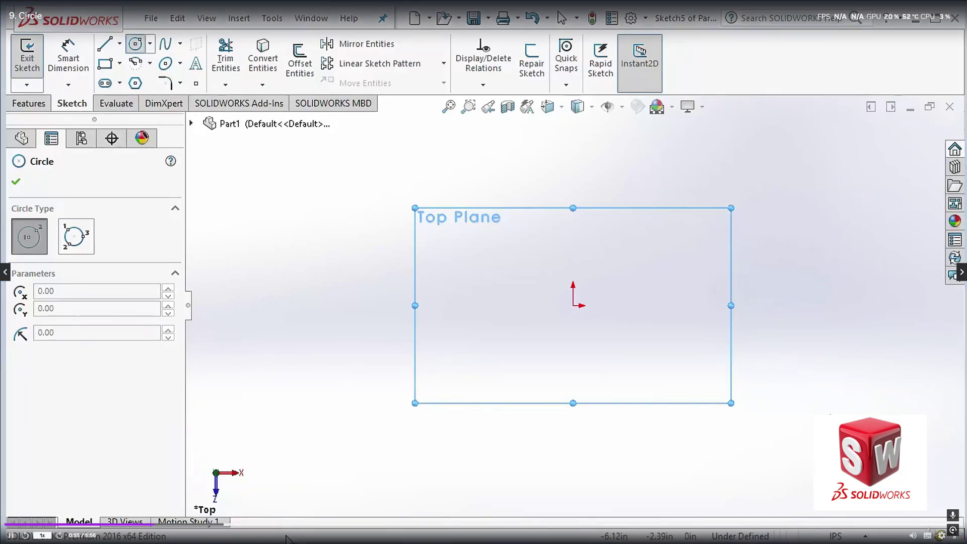
key(ctrl+6)
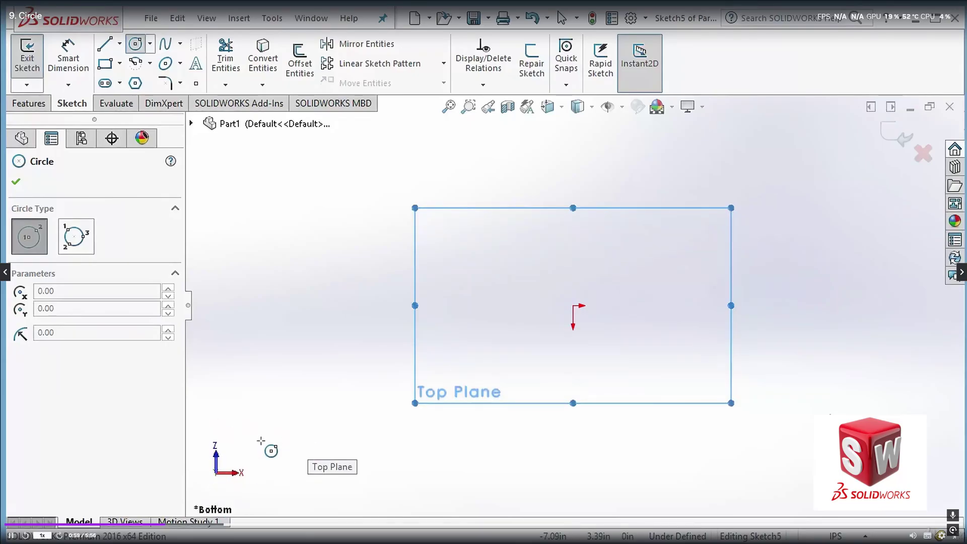
key(ctrl+5)
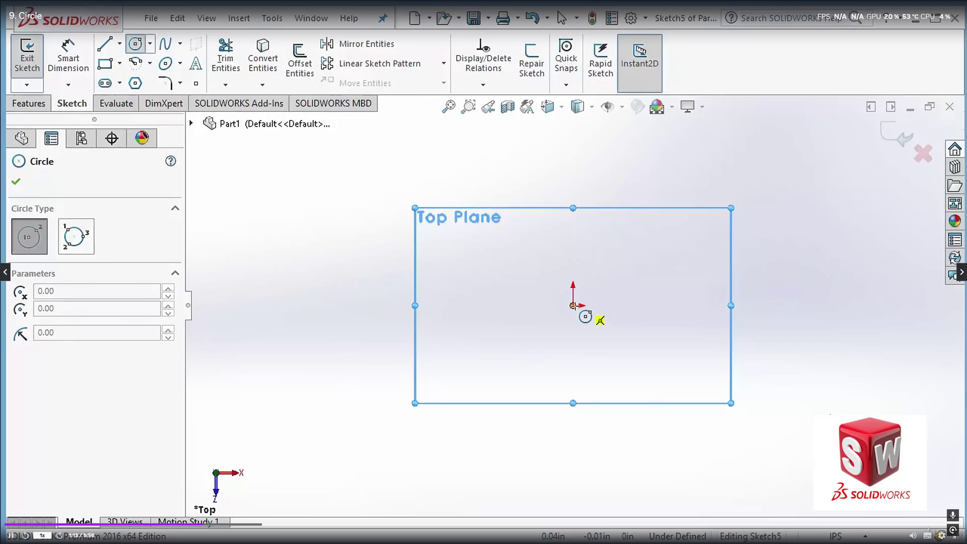
Sketch a circle centered on the origin with a radius of about 2.94 in and finish the Circle command
click(573, 305)
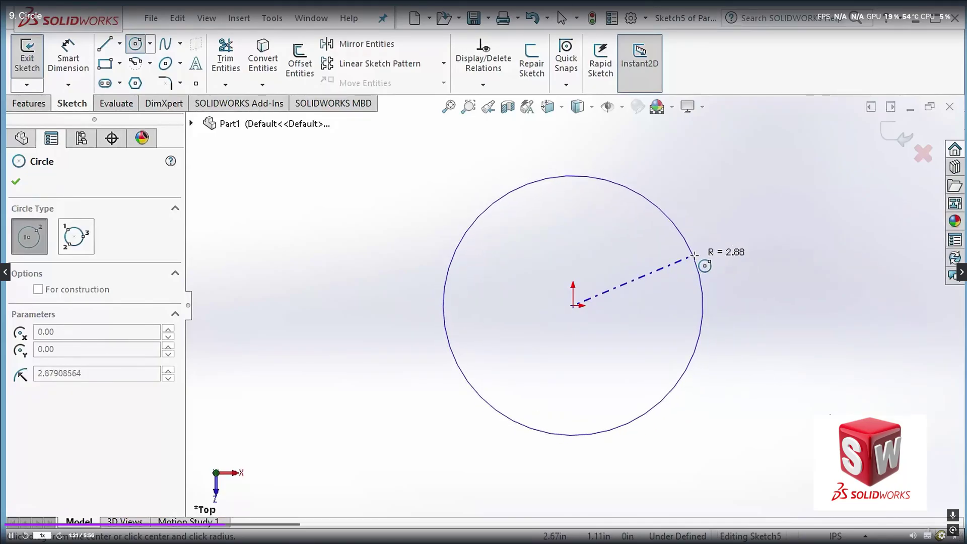
click(696, 256)
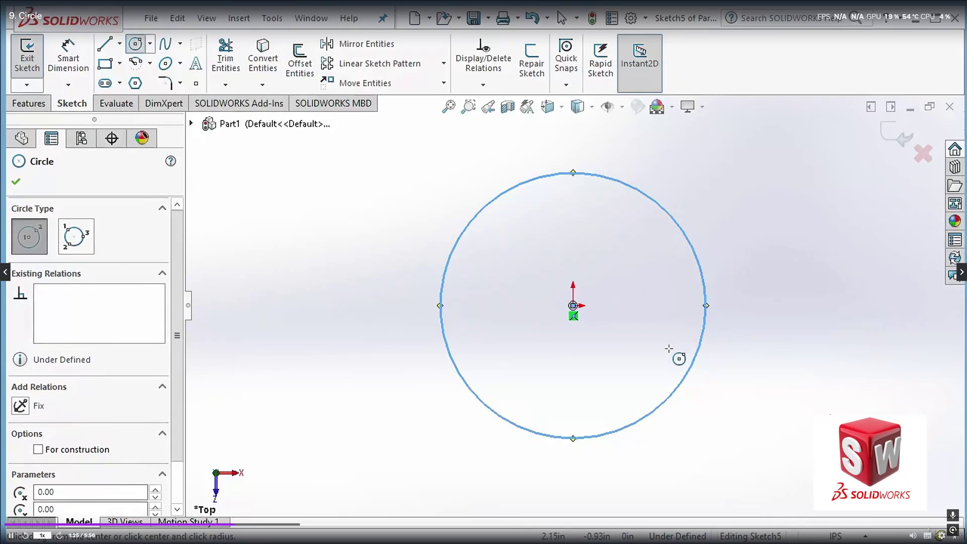
click(16, 182)
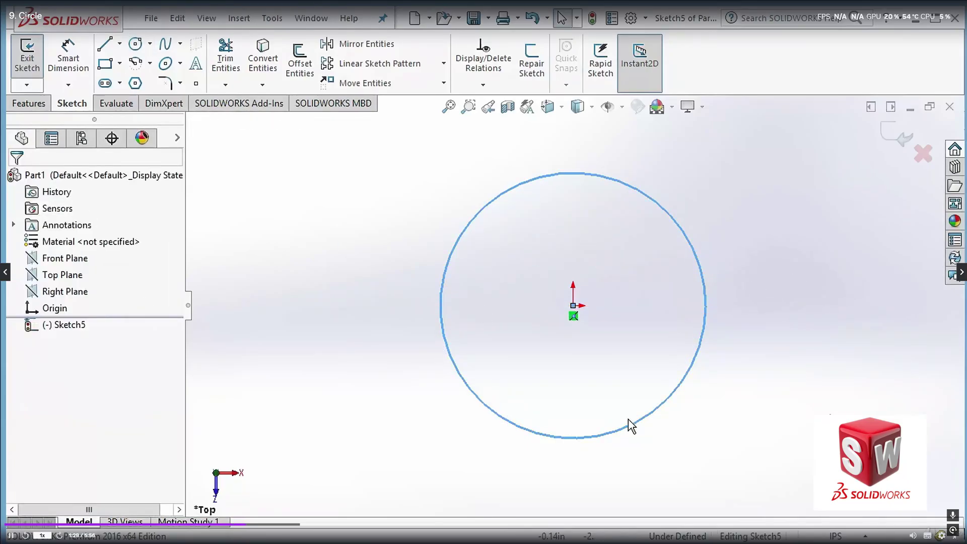
click(741, 358)
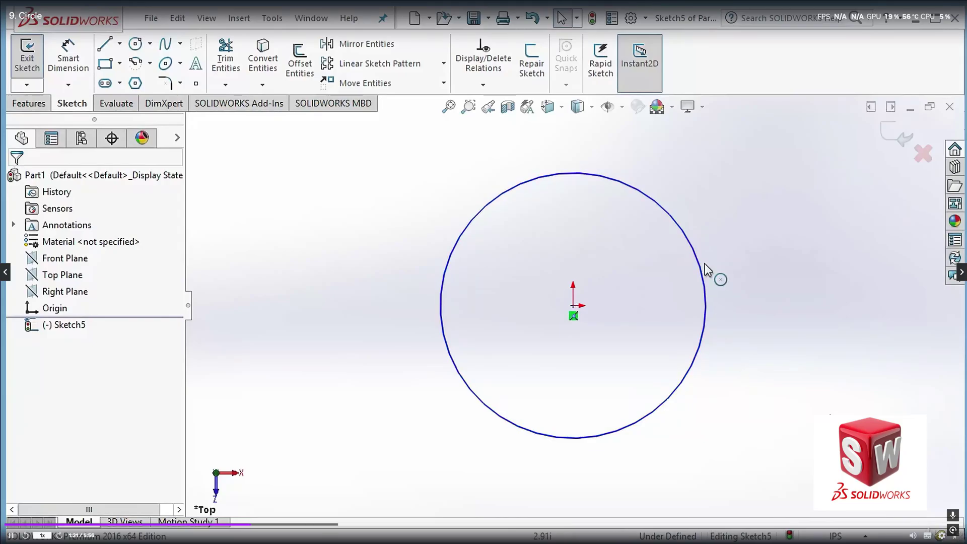
Set the radius of the origin-centered circle to 3 in
click(699, 262)
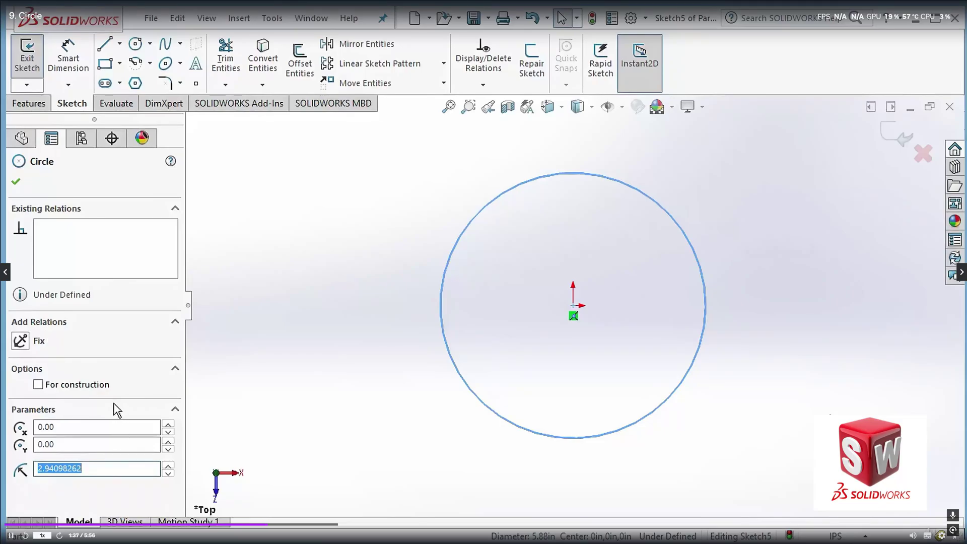
click(71, 427)
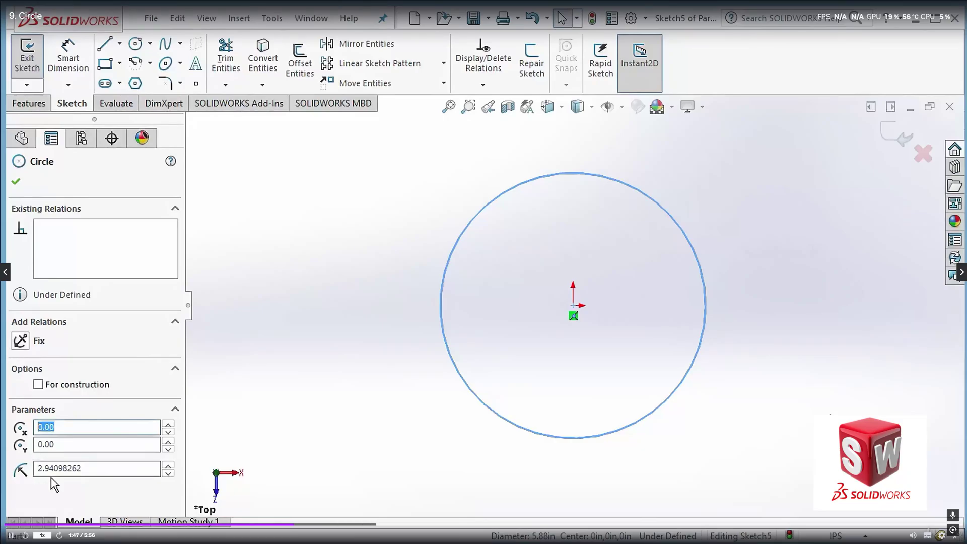
double_click(92, 469)
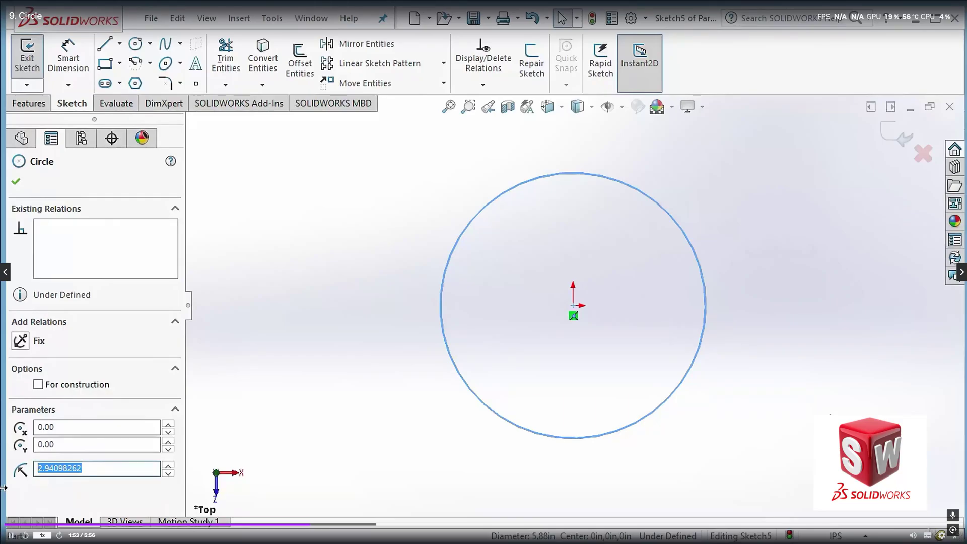
text(3)
key(Return)
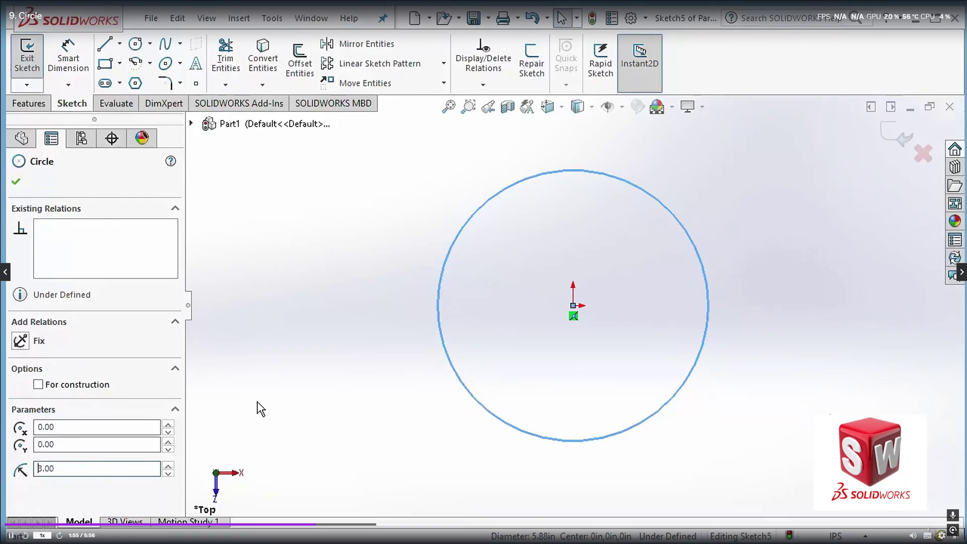
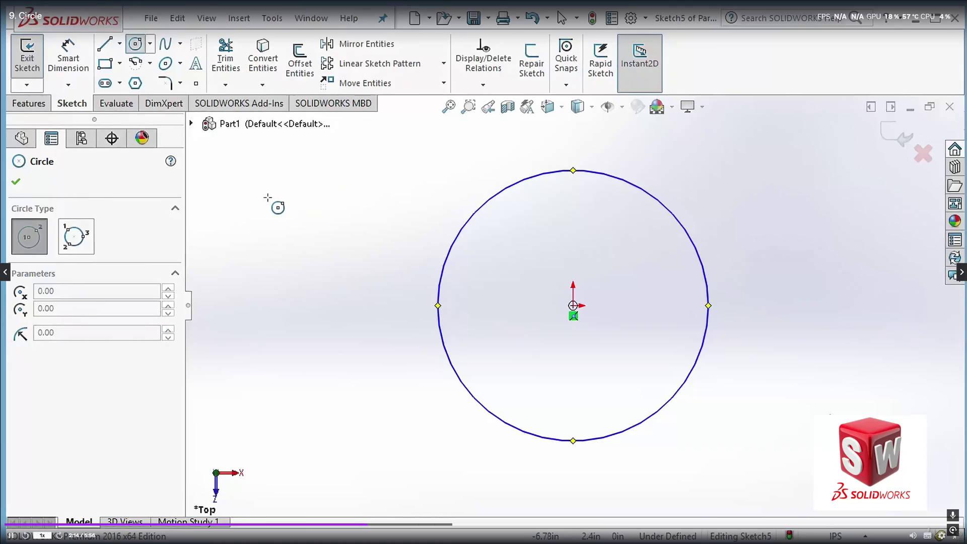
Sketch a second circle tangent to the first one's left side, and relocate its center to about X 5.64, Y 0.36
click(268, 196)
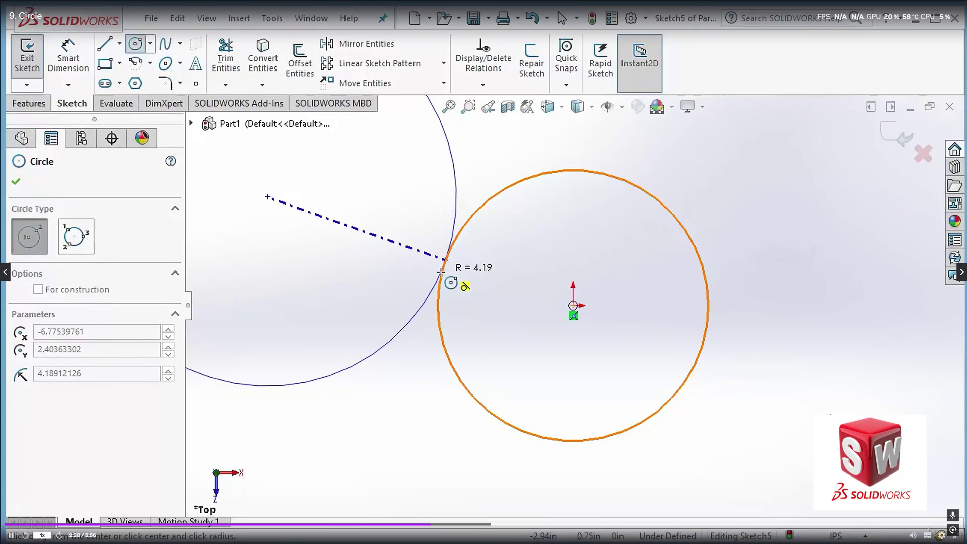
click(440, 272)
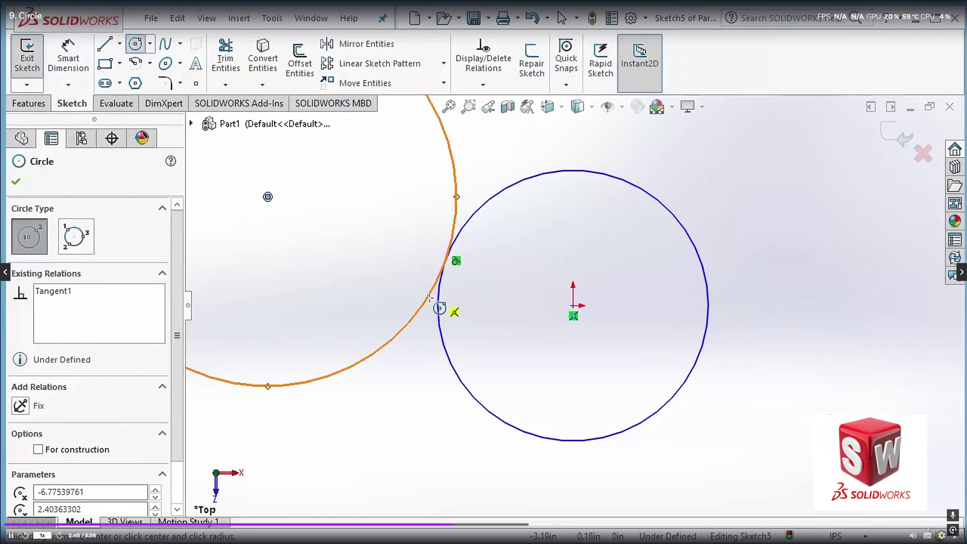
click(16, 182)
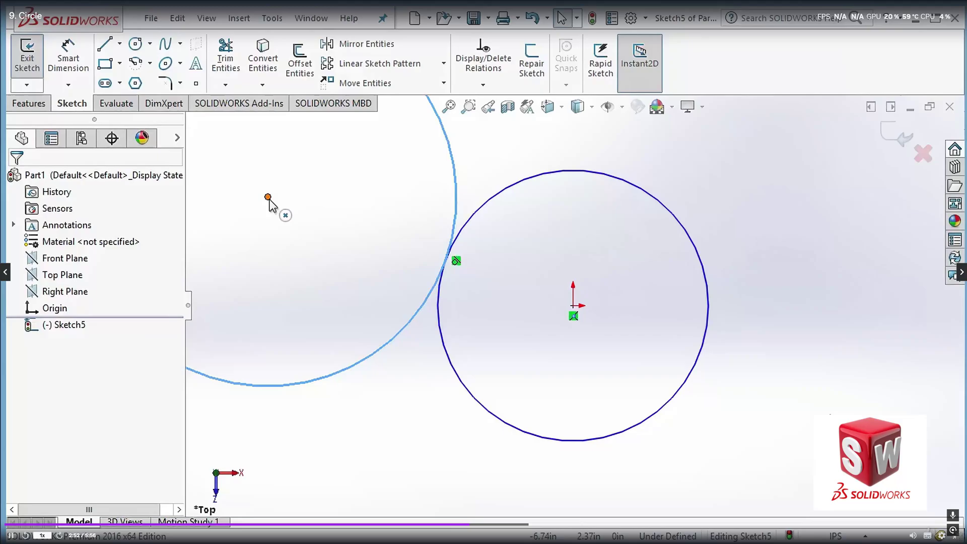
drag(268, 197, 828, 290)
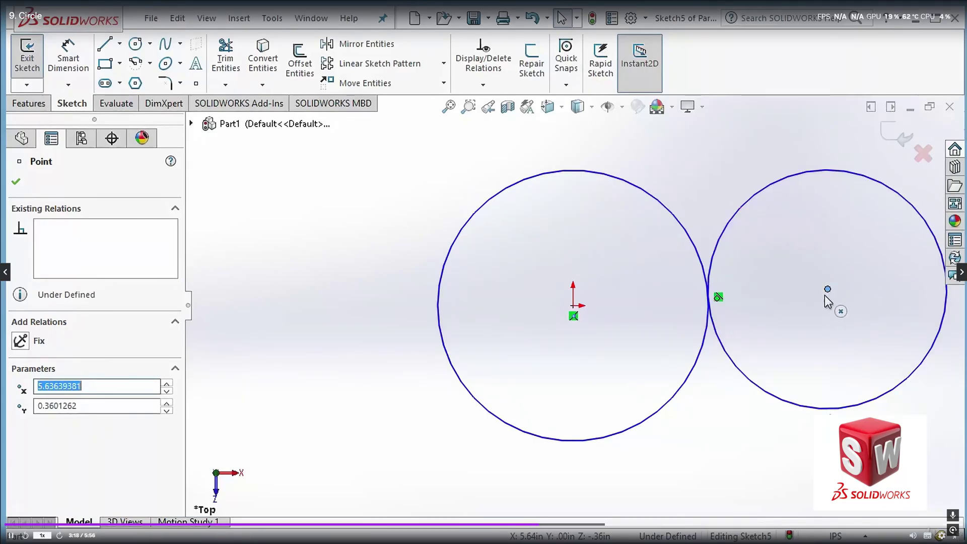
Set the second circle's radius to 1.50 in and its center Y coordinate to 0
click(814, 409)
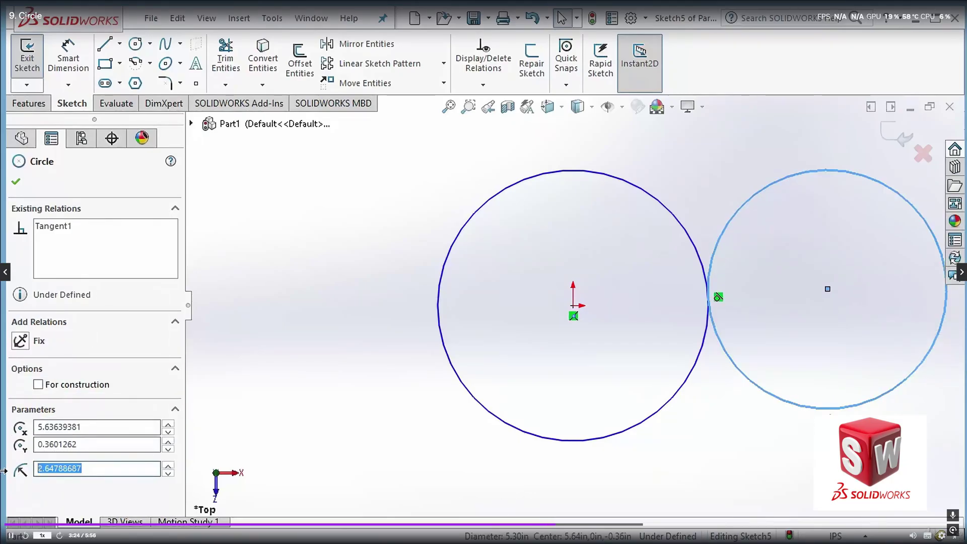
text(1.50)
key(Return)
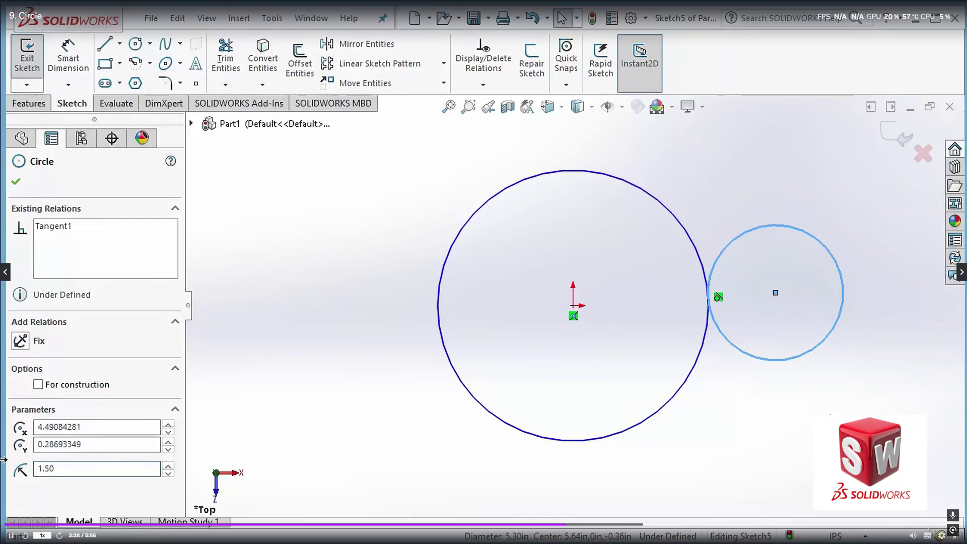
click(105, 445)
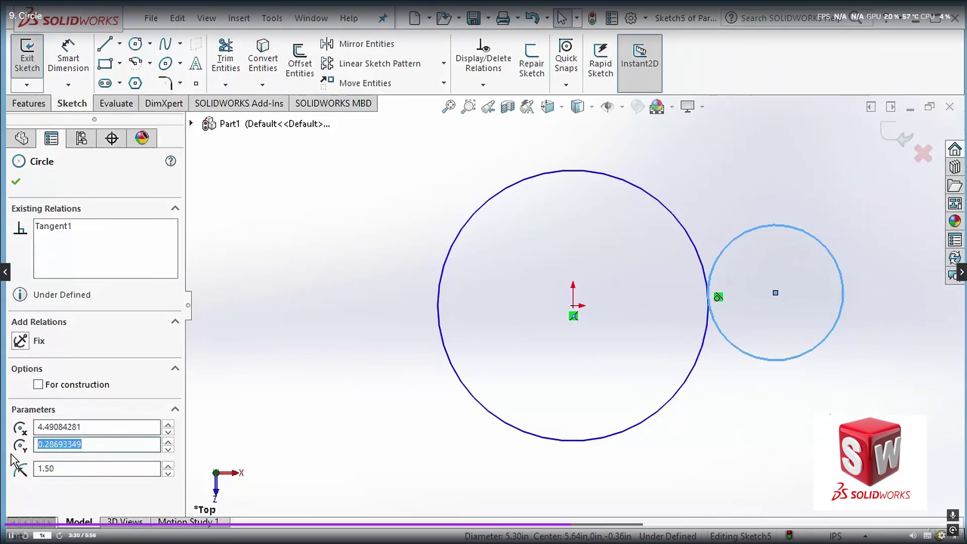
text(0)
key(Return)
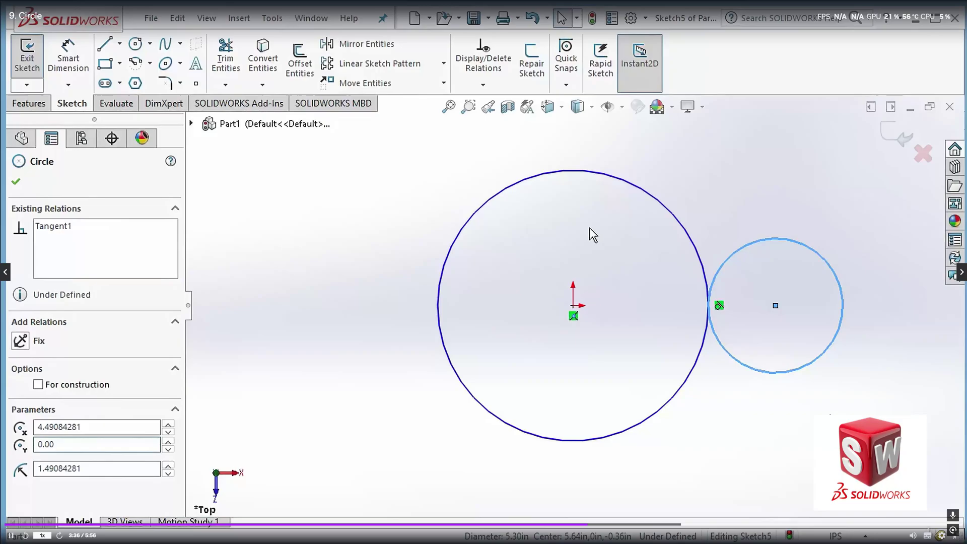
click(715, 484)
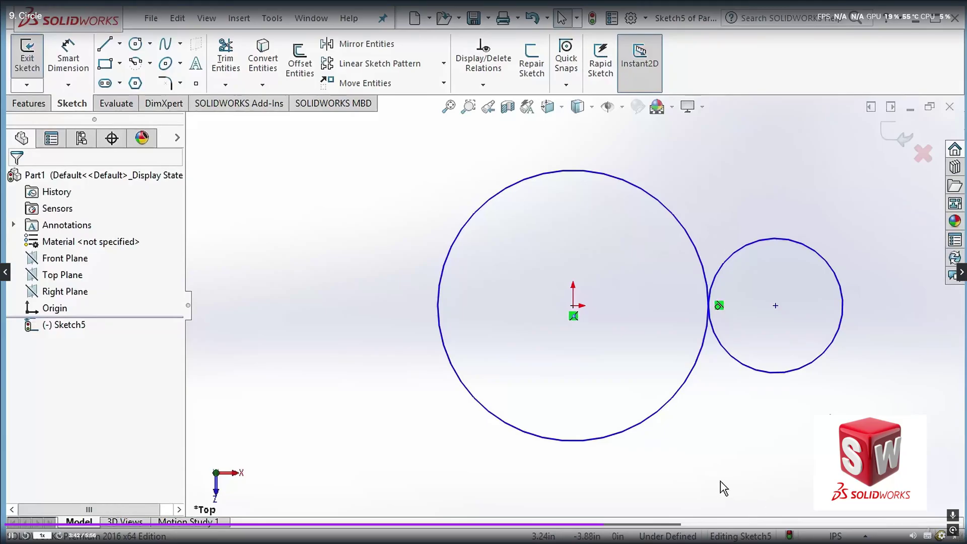
Sketch a three-point Perimeter Circle to the upper left of the large circle, centered at about X -6.94, Y 1.68
click(152, 43)
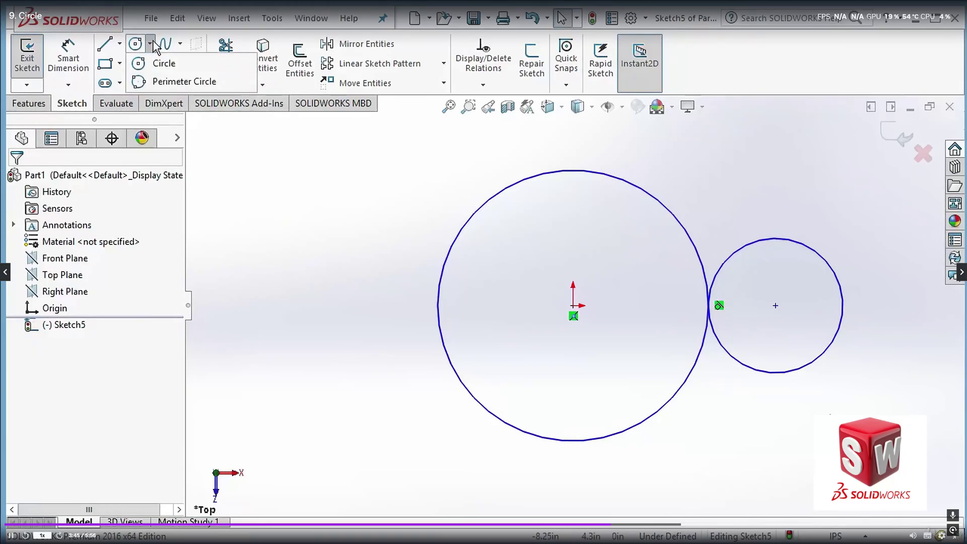
click(195, 82)
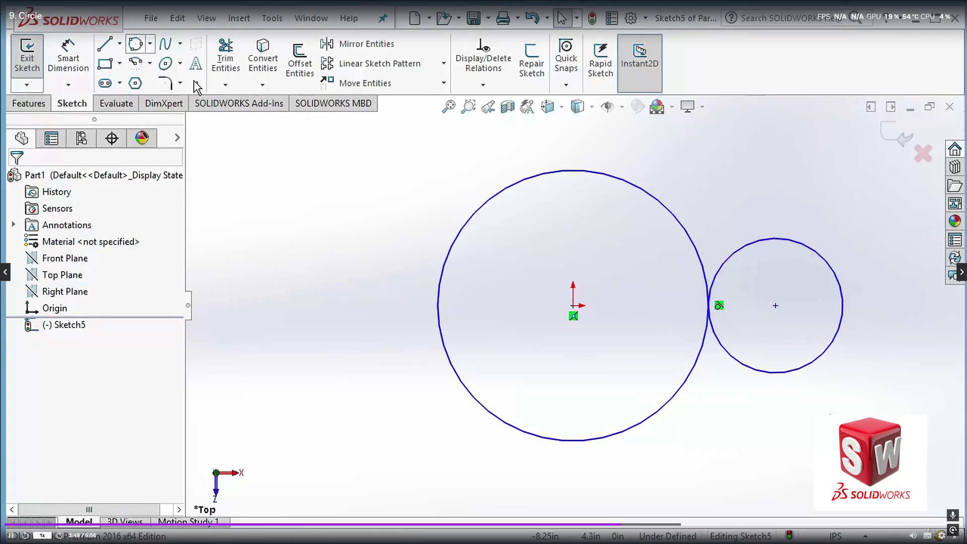
click(219, 160)
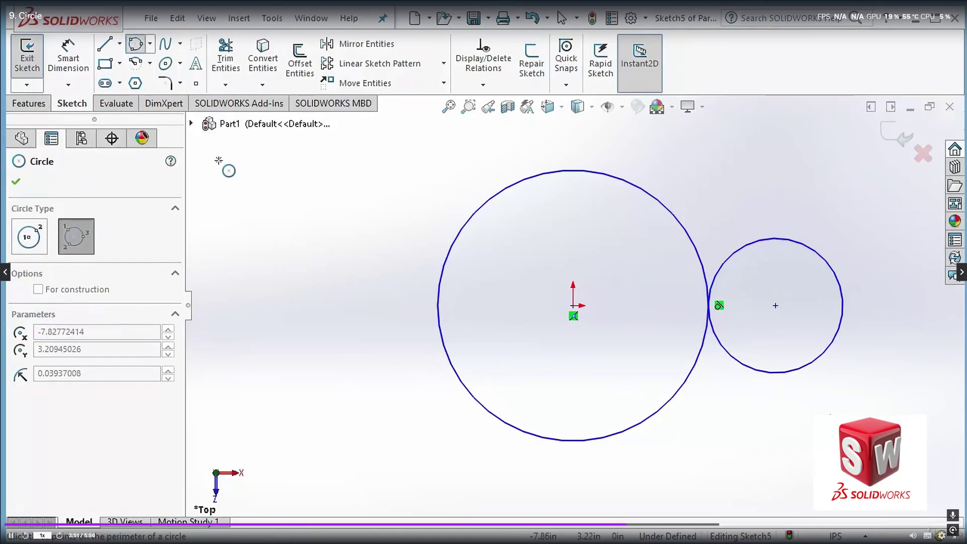
click(306, 163)
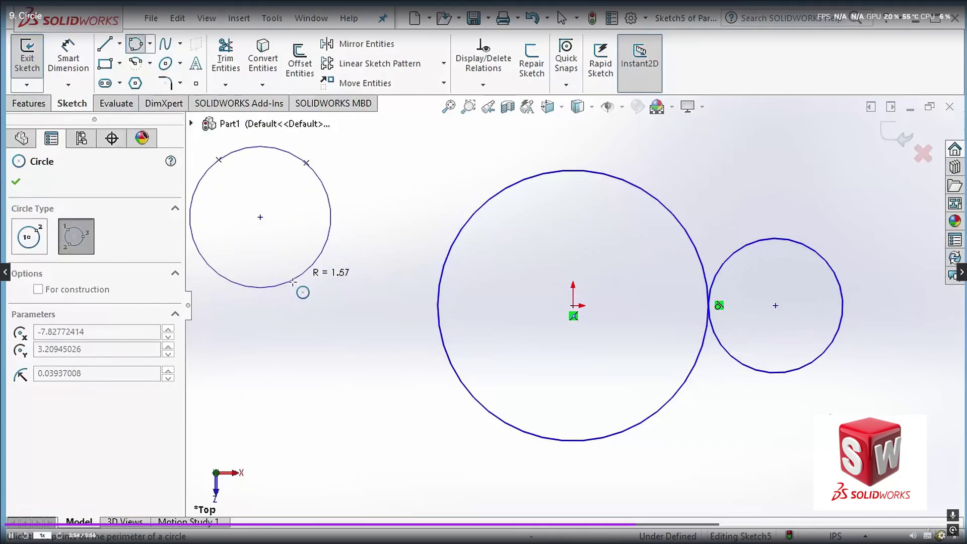
click(280, 308)
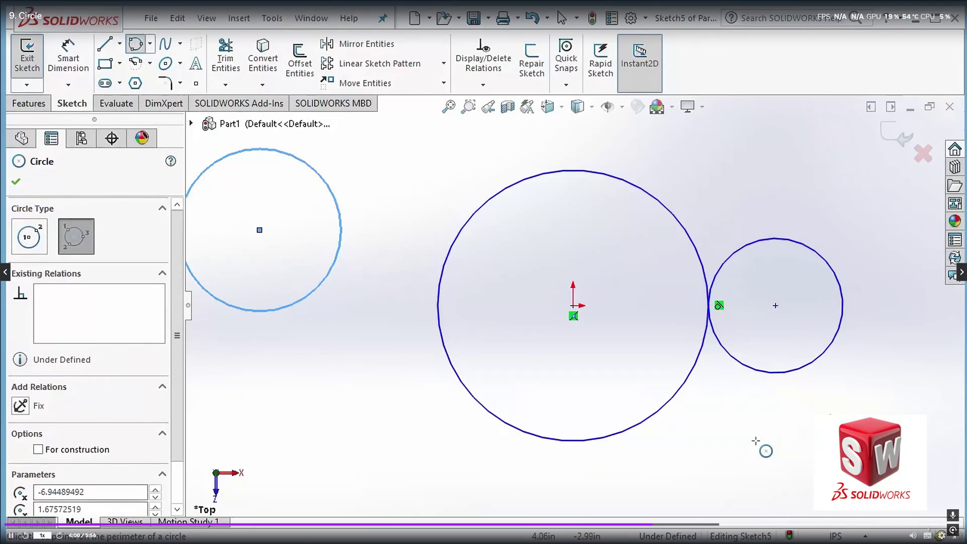
Sketch another three-point perimeter circle in the empty area below the small circle, centered at about X 4.14, Y -6.37
ctrl+middle_drag(745, 459, 722, 316)
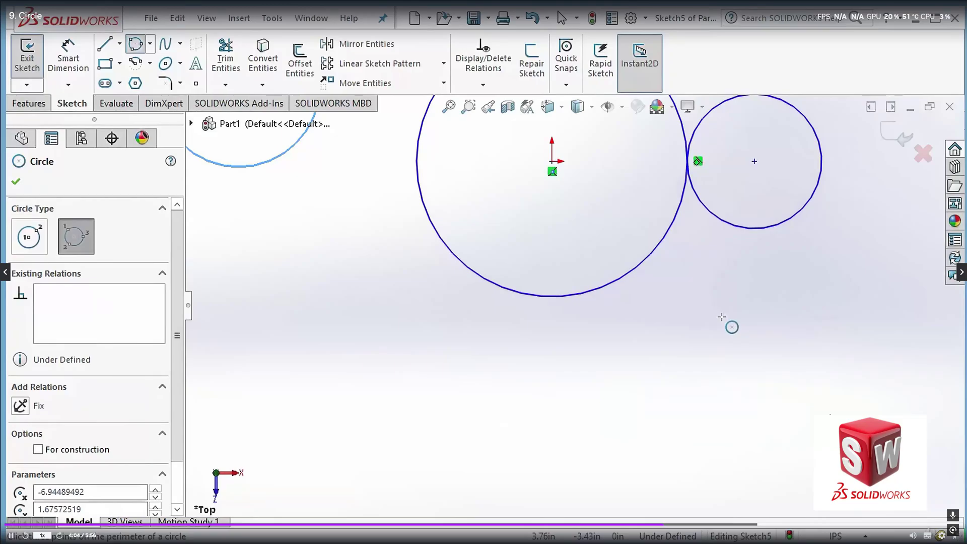
click(674, 390)
click(806, 393)
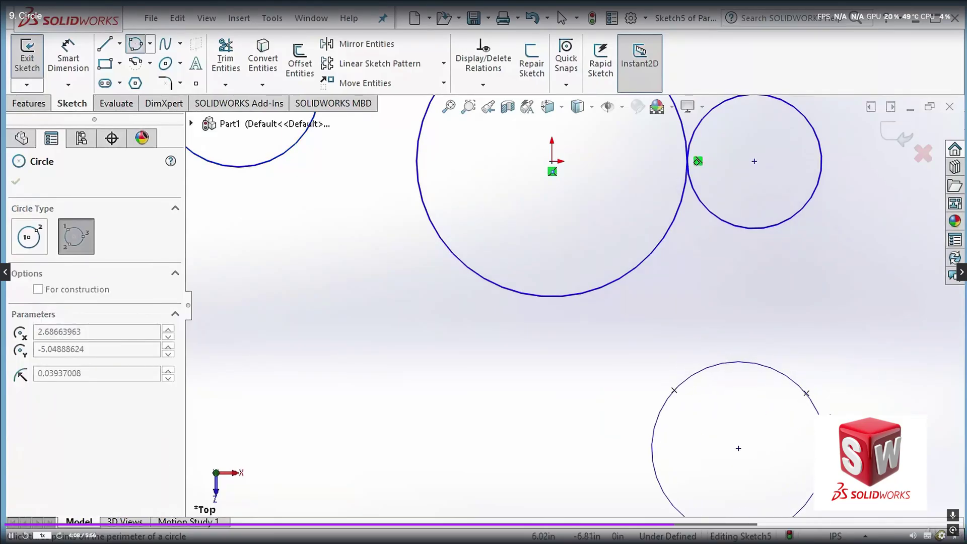
click(817, 483)
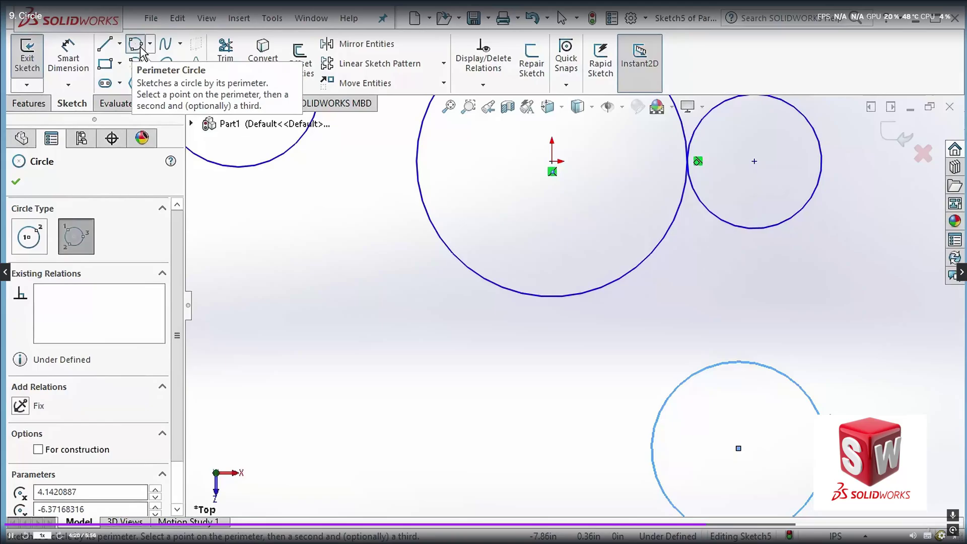
Sketch a perimeter circle of about 1.58 in radius touching the large circle and tangent to the small right and lowest circles
click(631, 272)
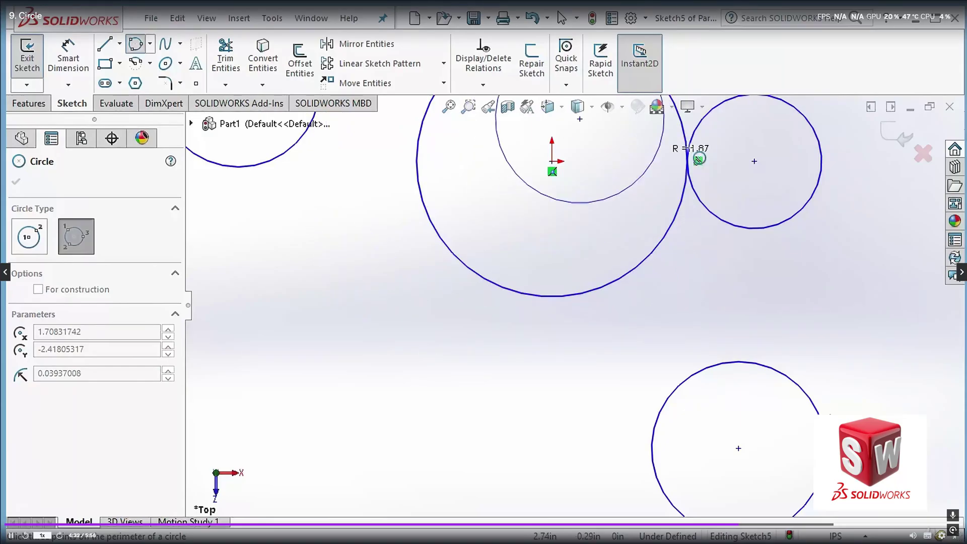
click(699, 160)
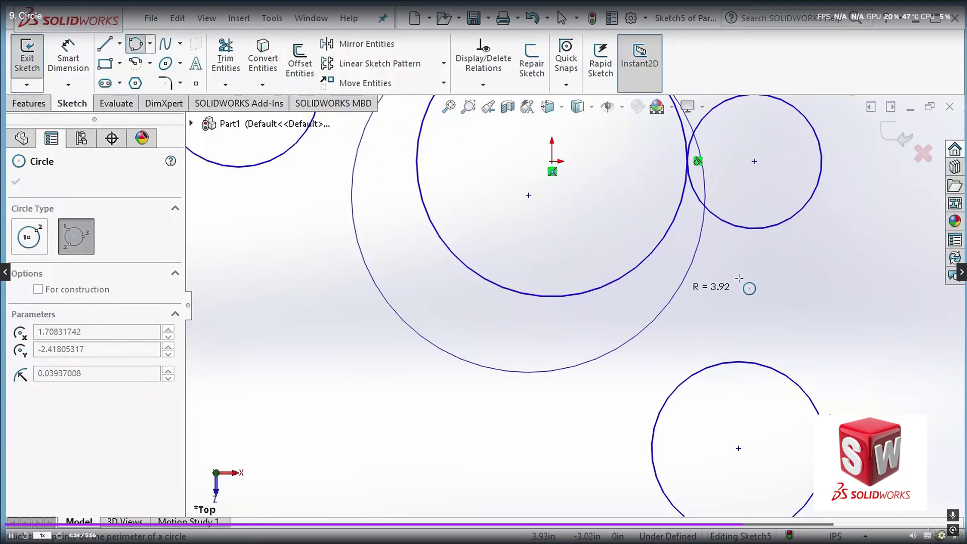
click(750, 227)
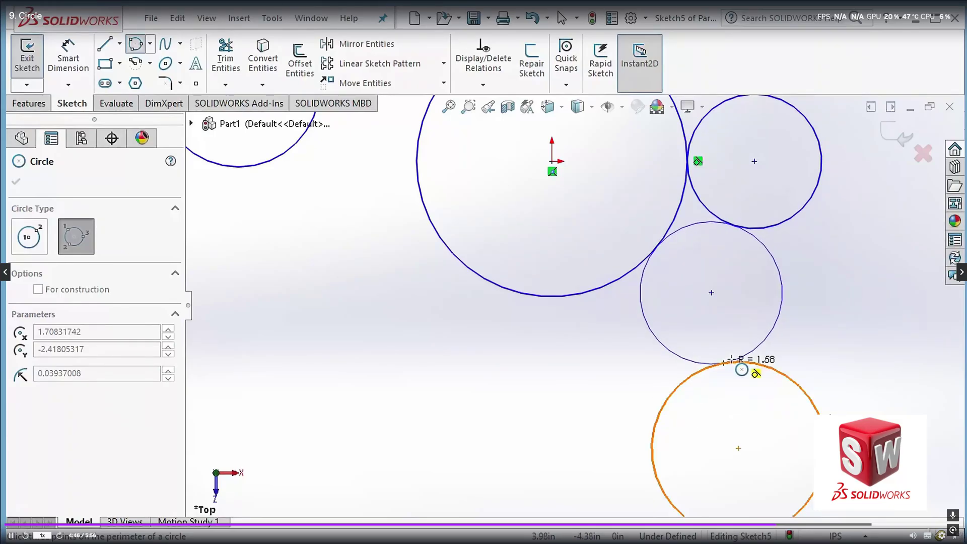
click(730, 359)
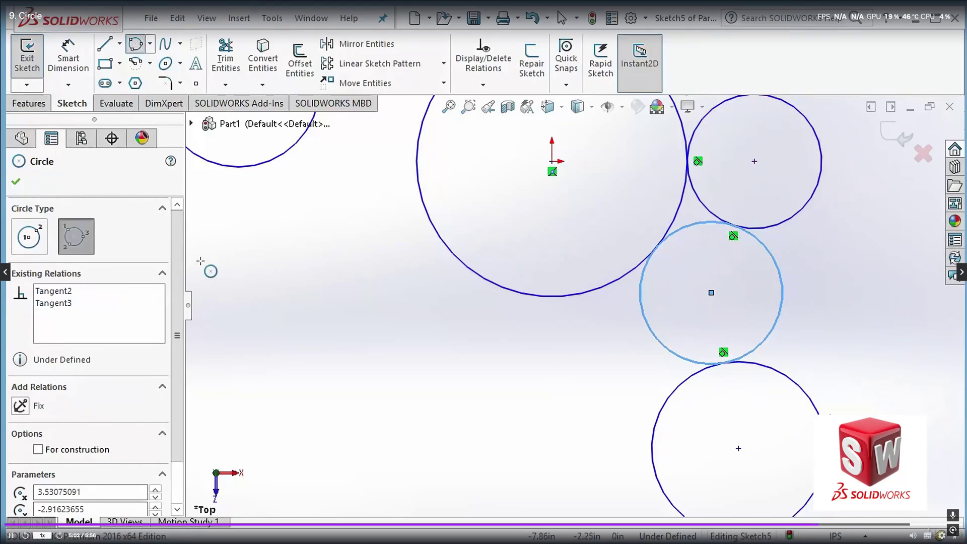
click(16, 182)
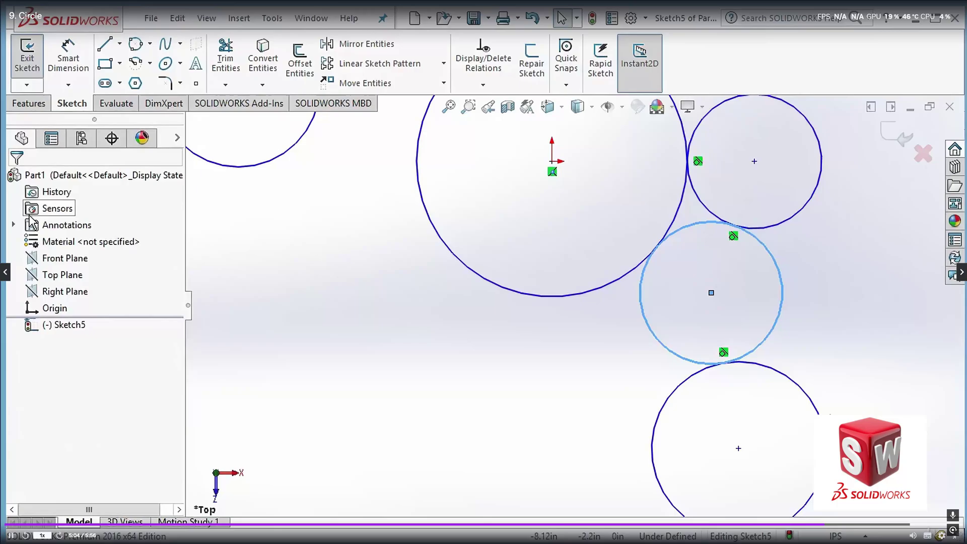
click(557, 388)
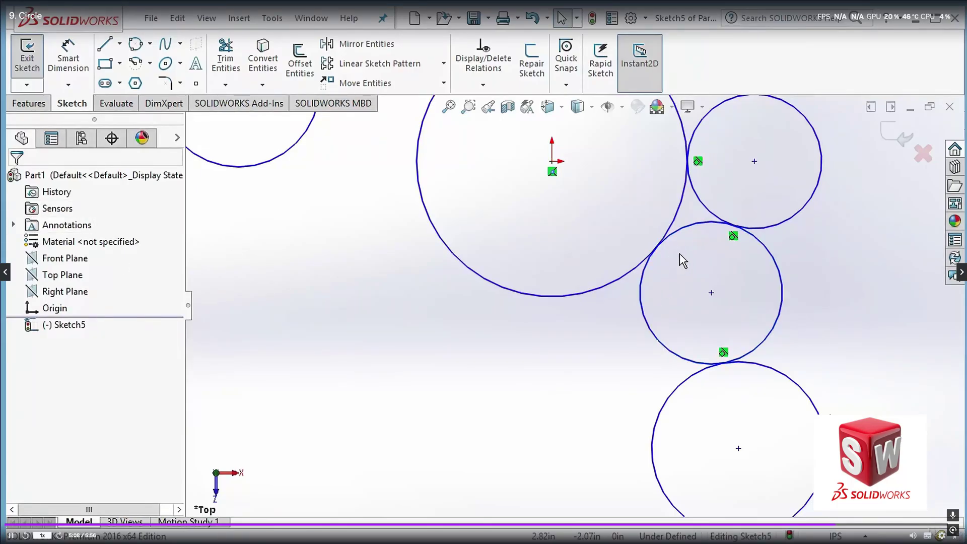
Add a Tangent relation between the large circle and the middle perimeter circle, and clear the selection
drag(678, 246, 622, 304)
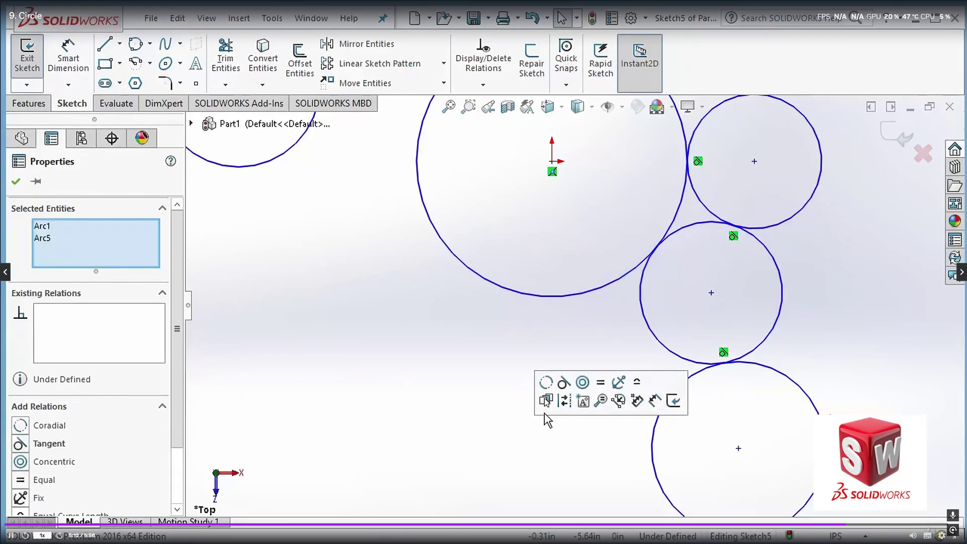
click(19, 443)
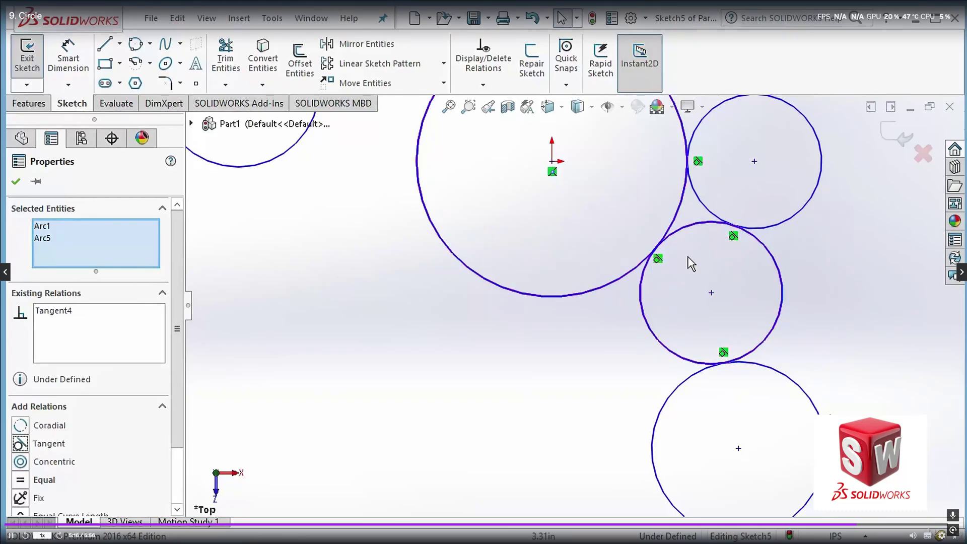
click(566, 371)
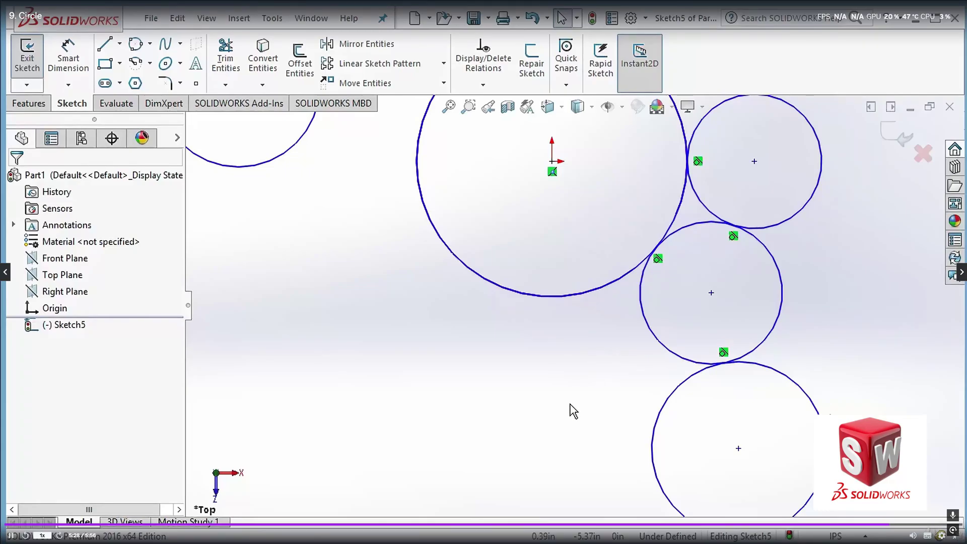
Try the For construction option on the large circle and restore it to regular sketch geometry
click(150, 44)
click(148, 66)
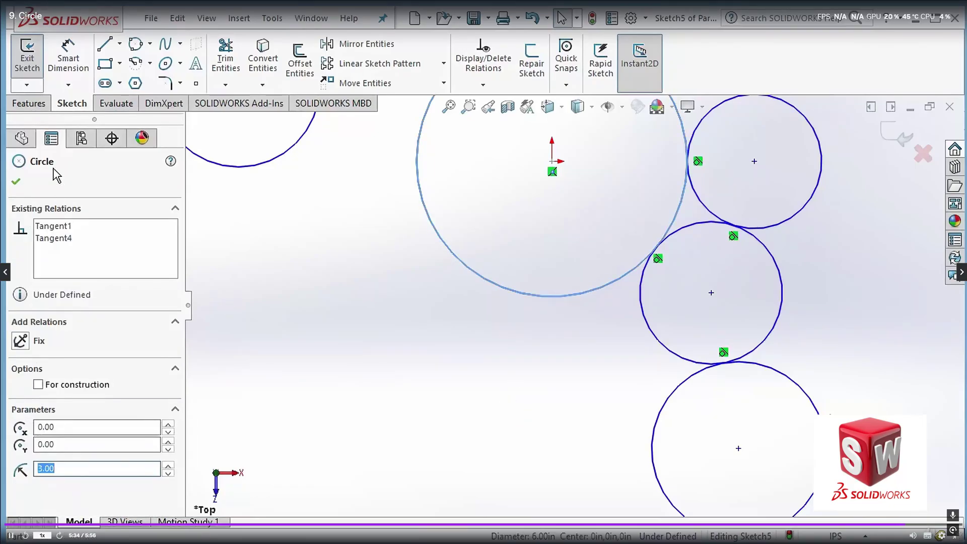
click(38, 385)
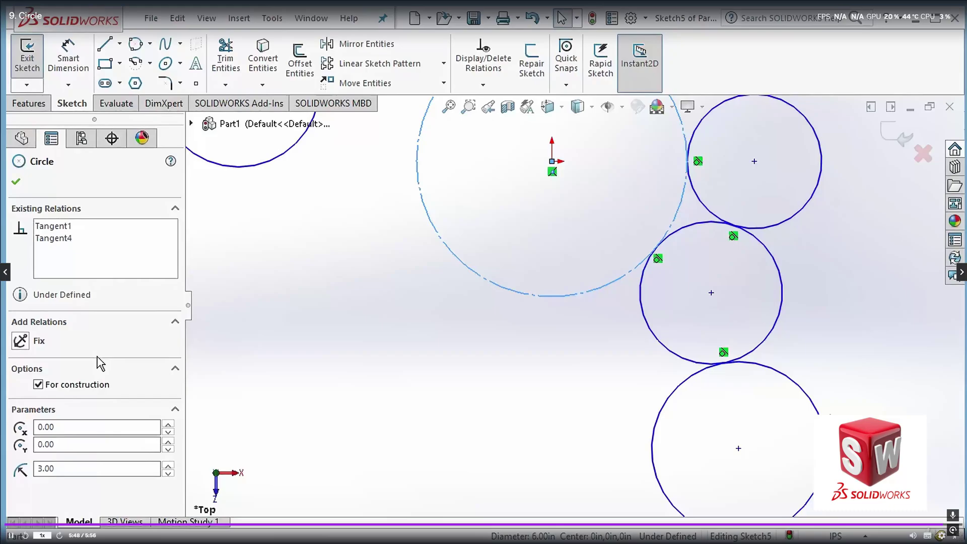
click(96, 385)
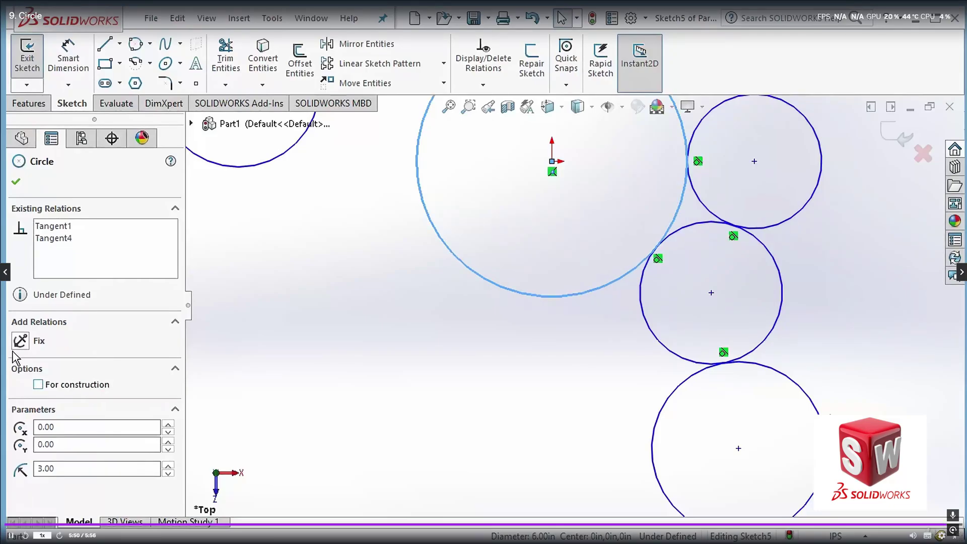